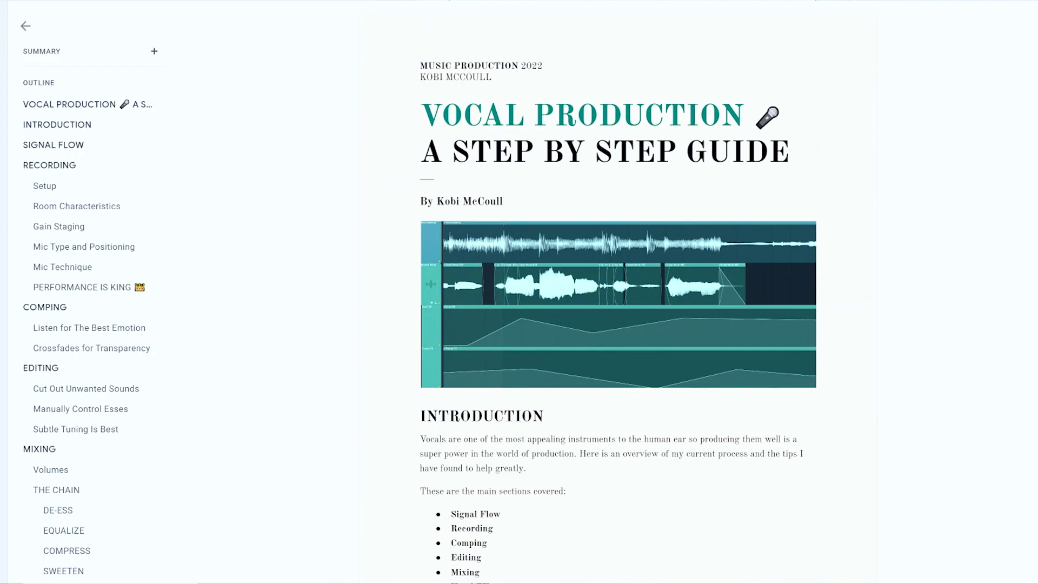
# Read through the vocal production guide from its introduction to the end of the recording section
pyautogui.scroll(-15, 619, 292)
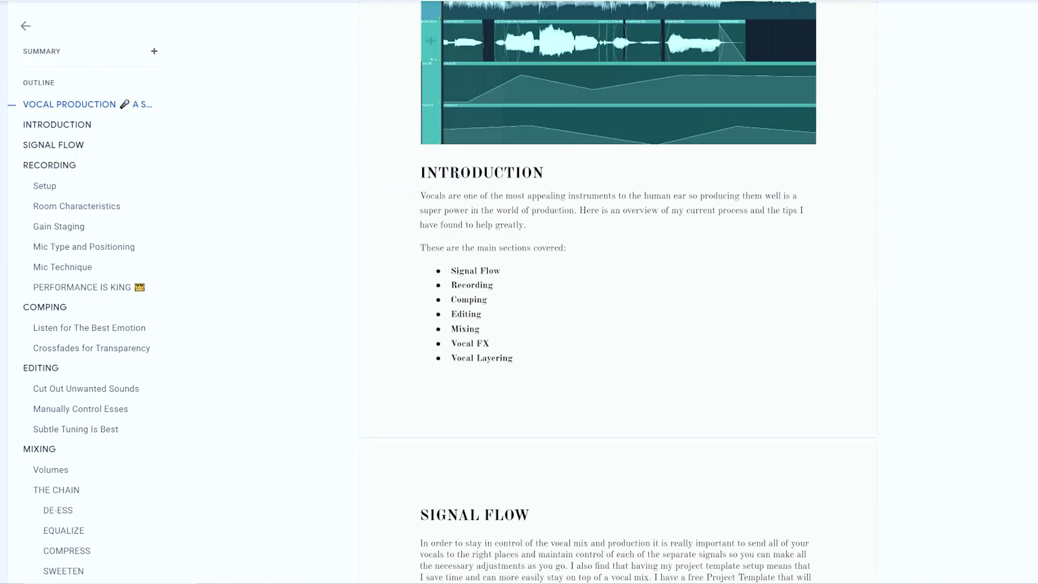
pyautogui.scroll(-15, 618, 292)
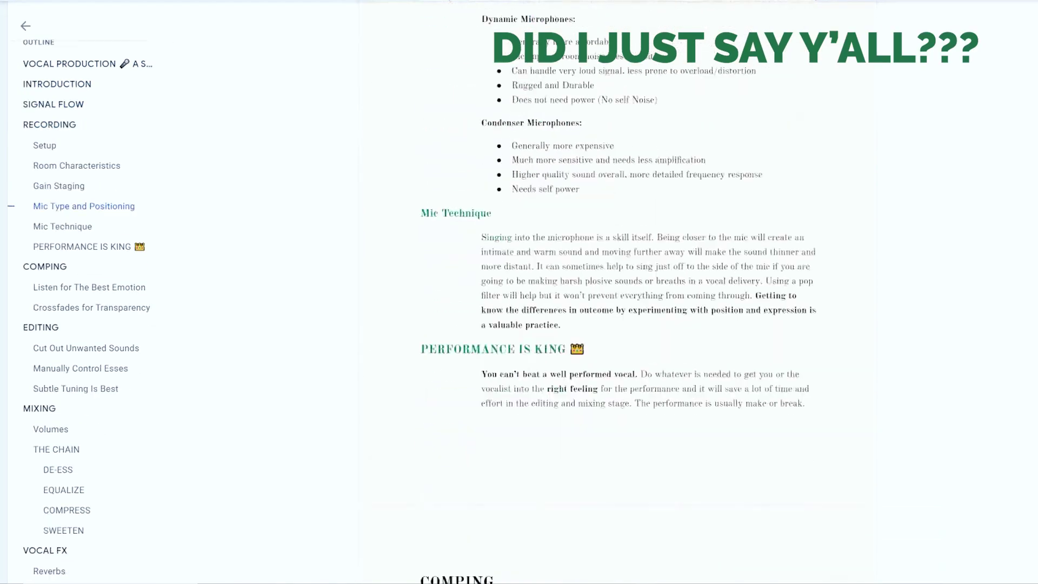
pyautogui.scroll(-12, 618, 292)
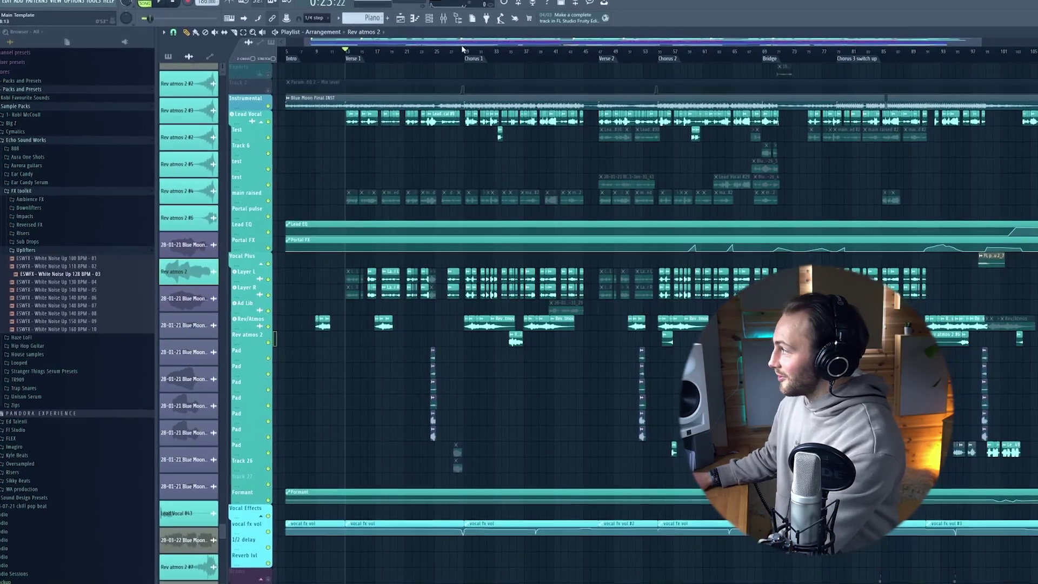
# Play the arrangement from the Chorus 1 marker and follow the vocal clips in the playlist
pyautogui.click(464, 50)
pyautogui.scroll(8, 482, 52)
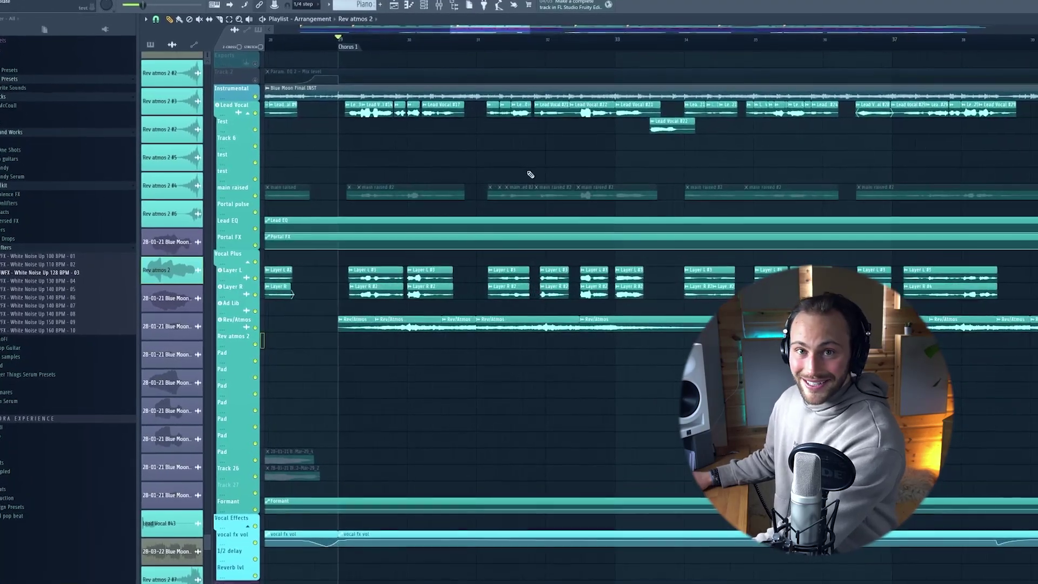
pyautogui.press('space')
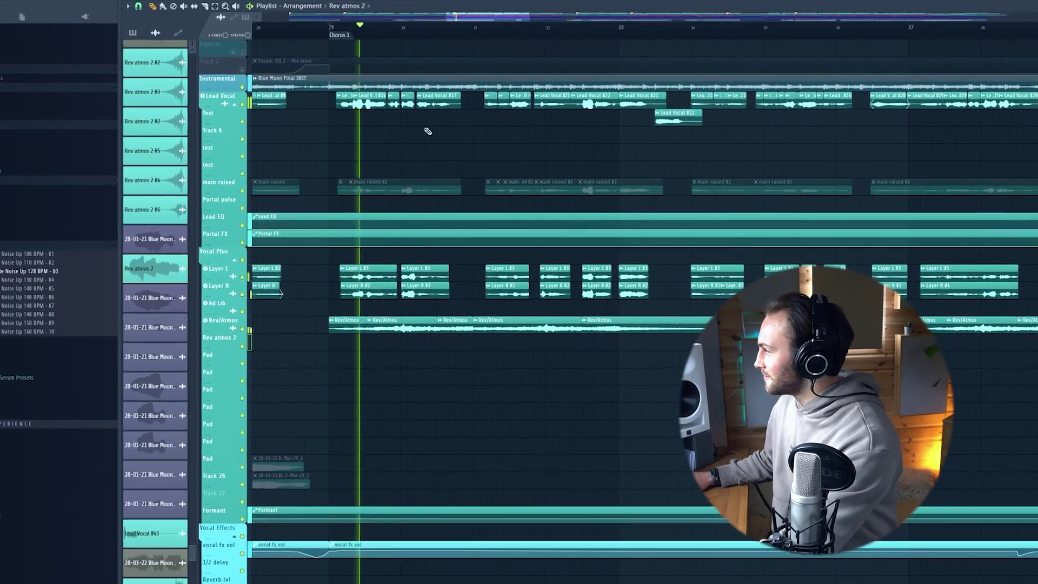
pyautogui.scroll(-3, 440, 26)
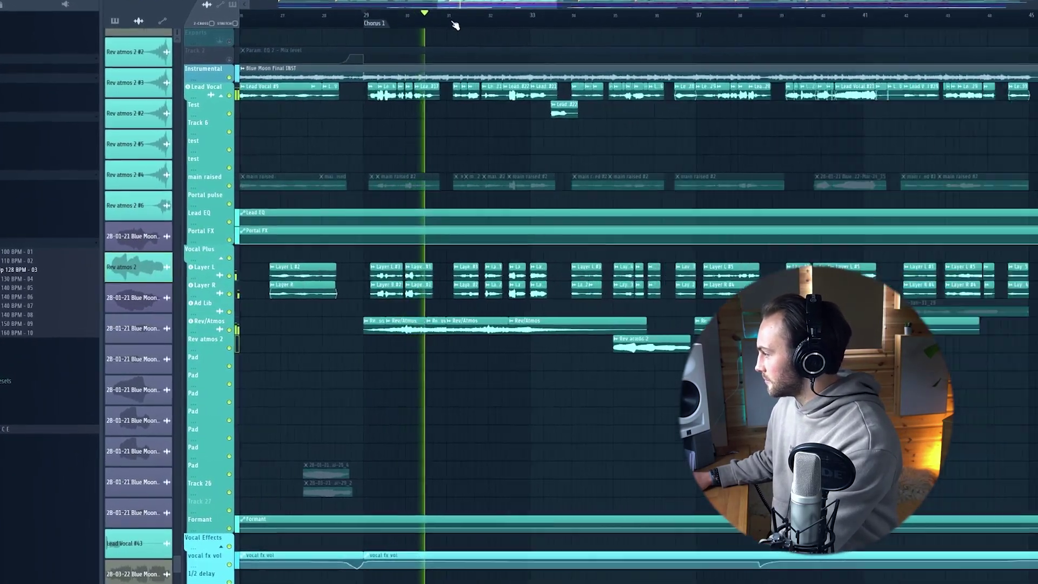
pyautogui.scroll(3, 454, 25)
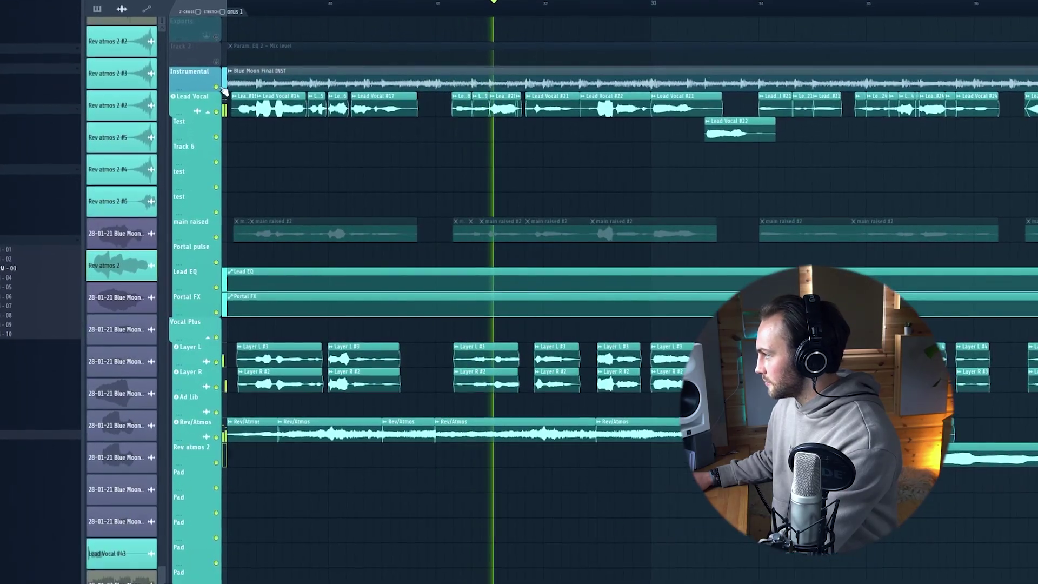
# Mute the Instrumental track and listen to the vocal tracks alone through the chorus
pyautogui.click(217, 87)
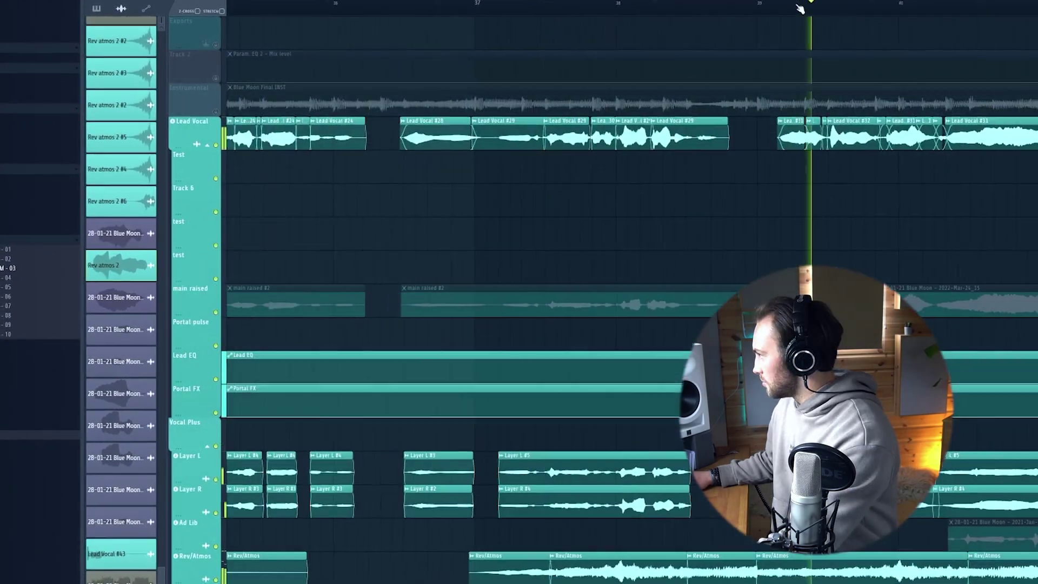
pyautogui.scroll(-5, 800, 9)
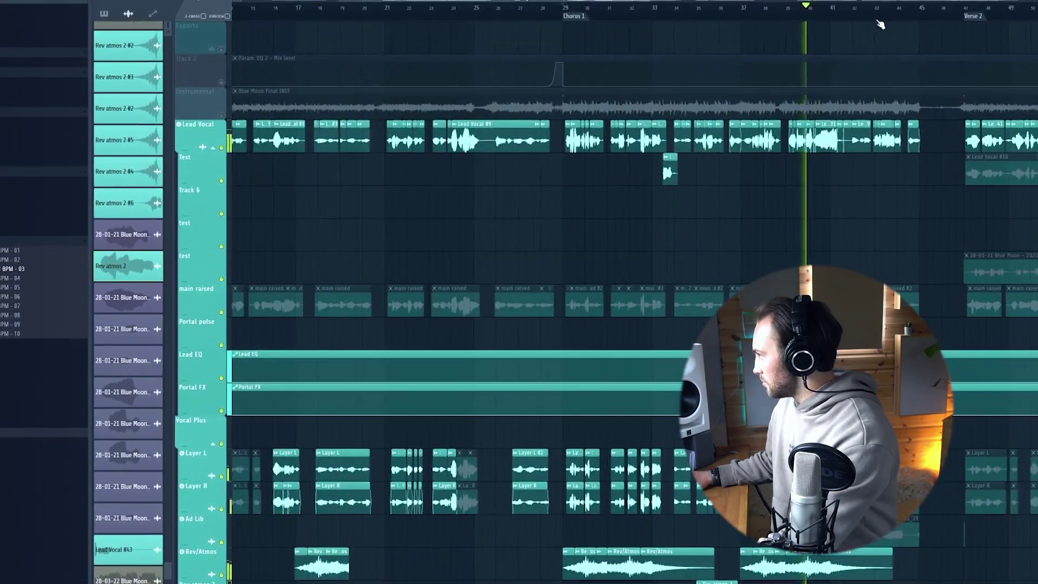
pyautogui.scroll(6, 878, 21)
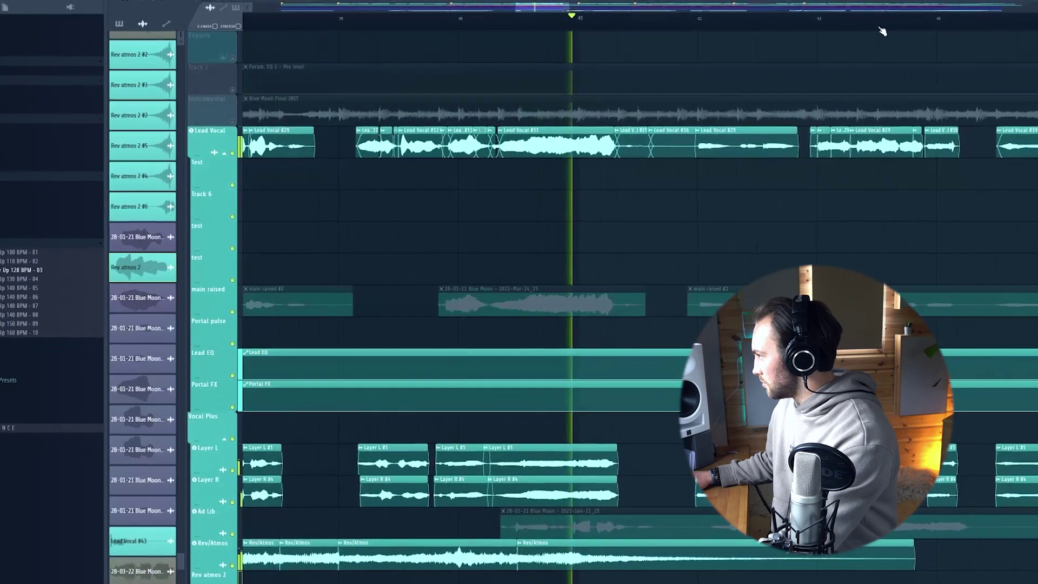
pyautogui.scroll(-3, 882, 32)
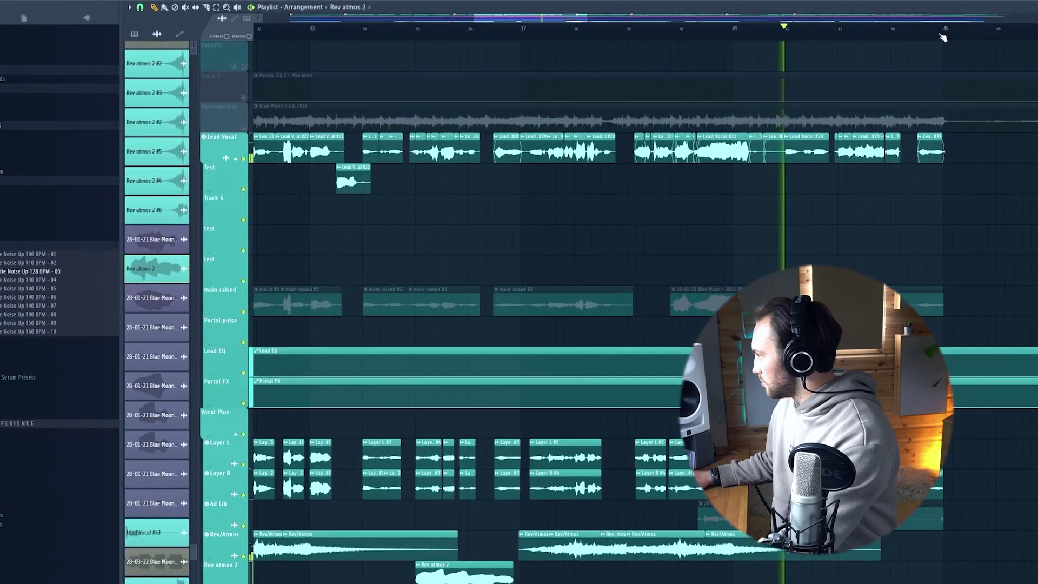
pyautogui.scroll(2, 941, 37)
# Open the mixer and examine the effect chains of the Lead Vocal track and its continuation track
pyautogui.press('F9')
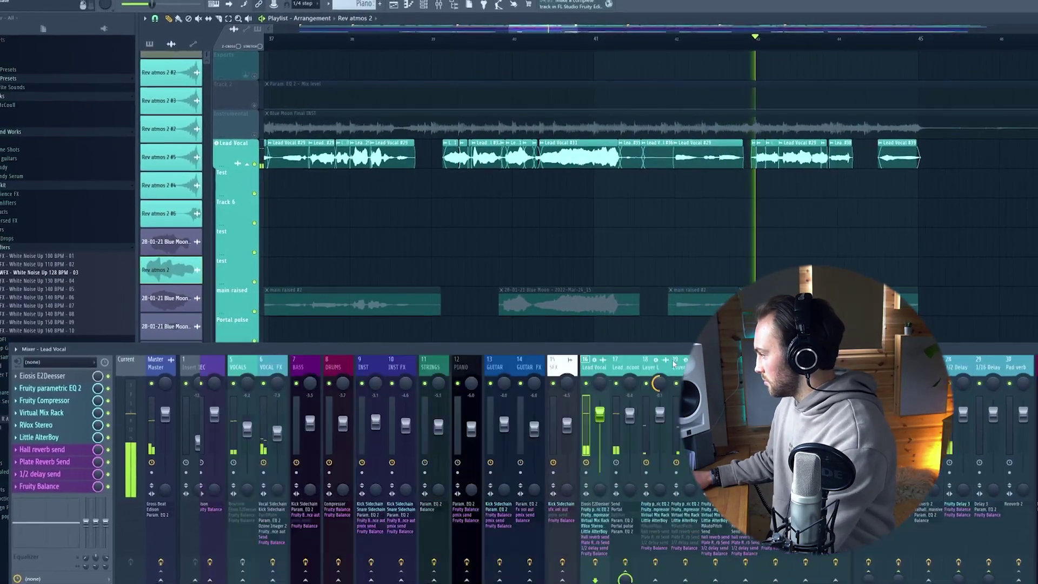
pyautogui.hscroll(2, 671, 362)
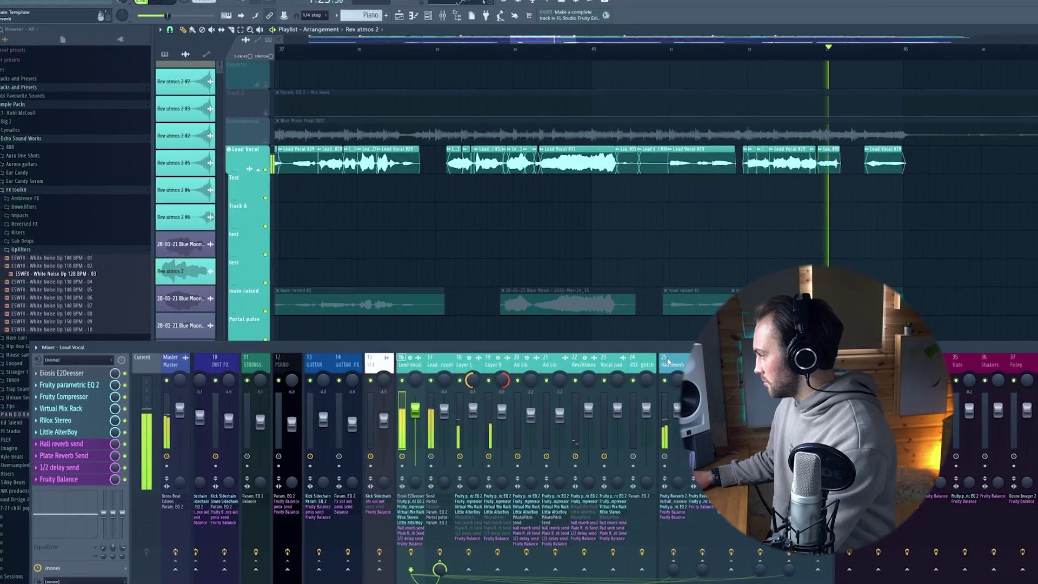
pyautogui.hscroll(-3, 668, 361)
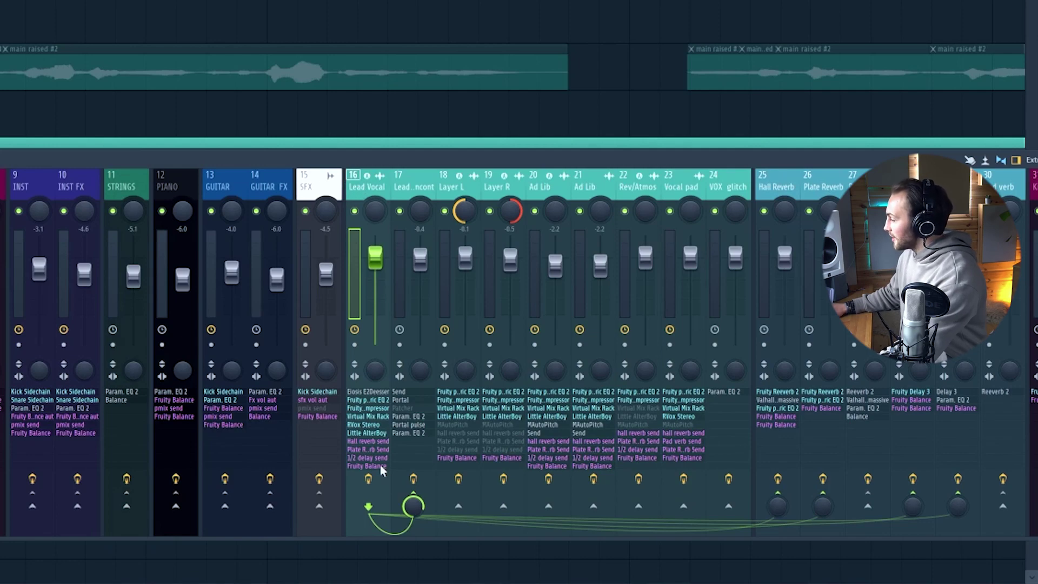
pyautogui.click(409, 186)
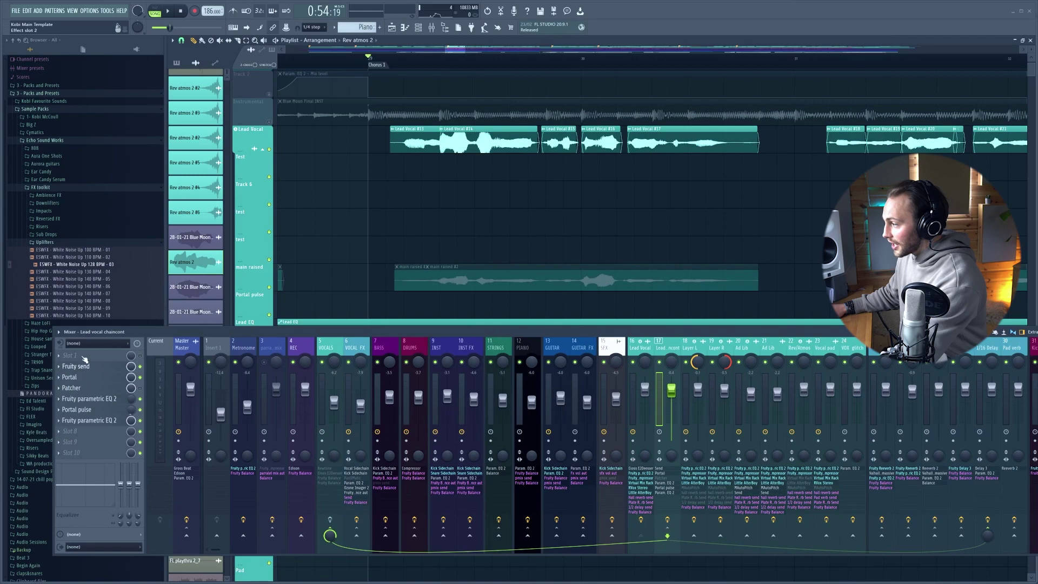
pyautogui.scroll(1, 85, 379)
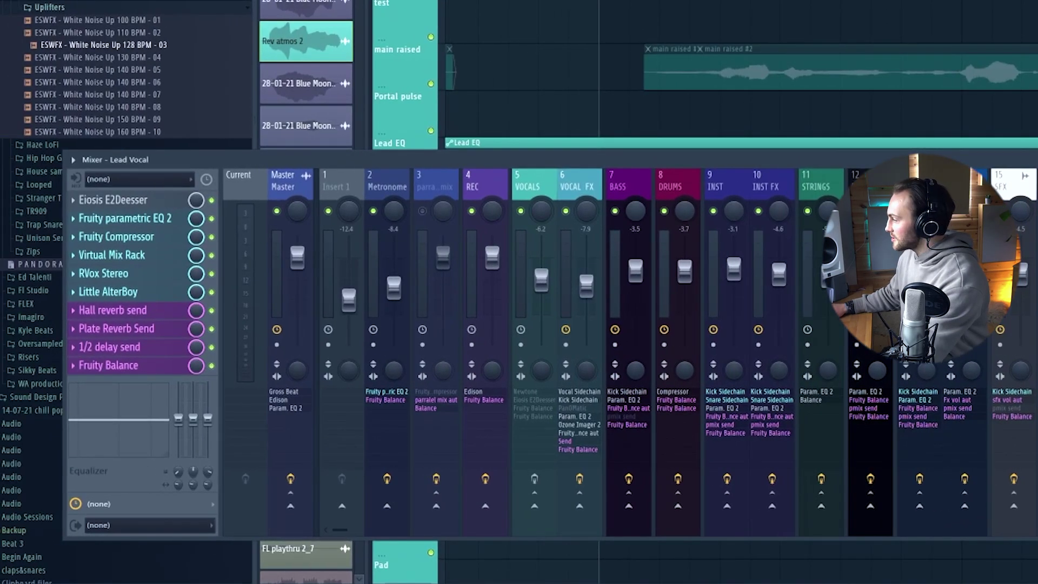
# Examine the lead vocal routing into the VOCALS bus and toggle that bus during playback
pyautogui.click(534, 505)
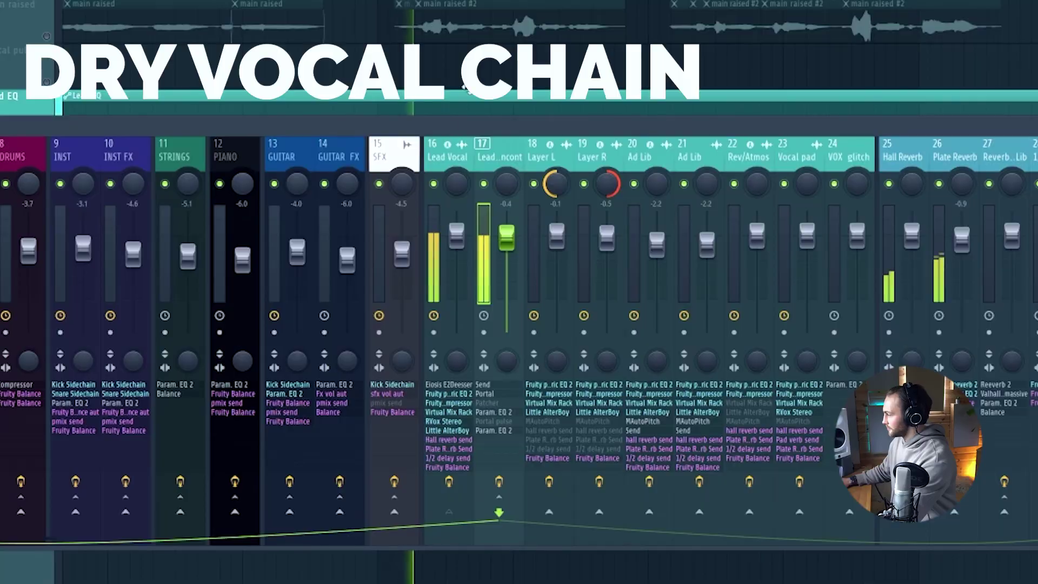
pyautogui.hscroll(-6, 497, 147)
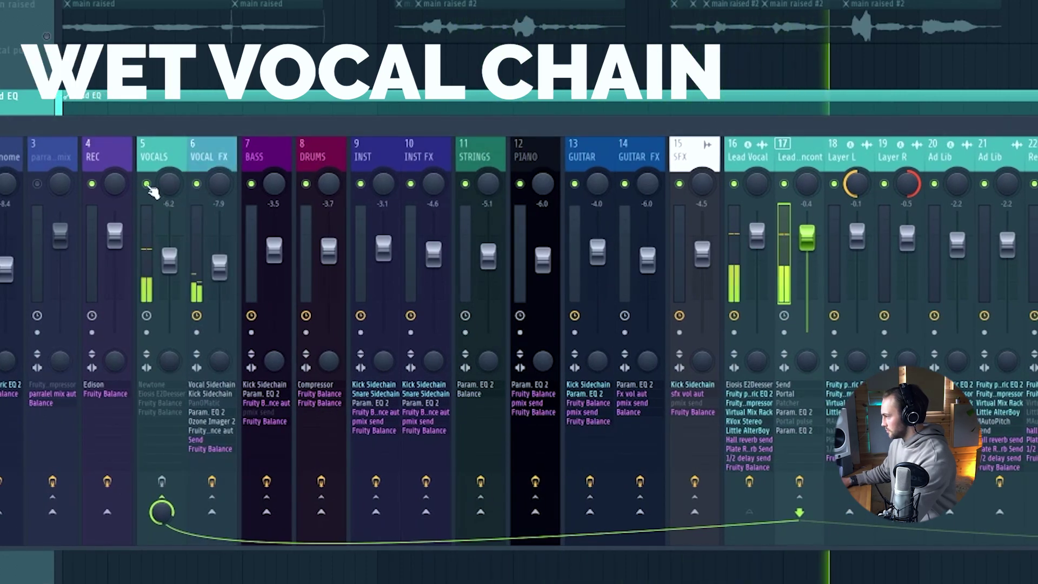
pyautogui.click(147, 185)
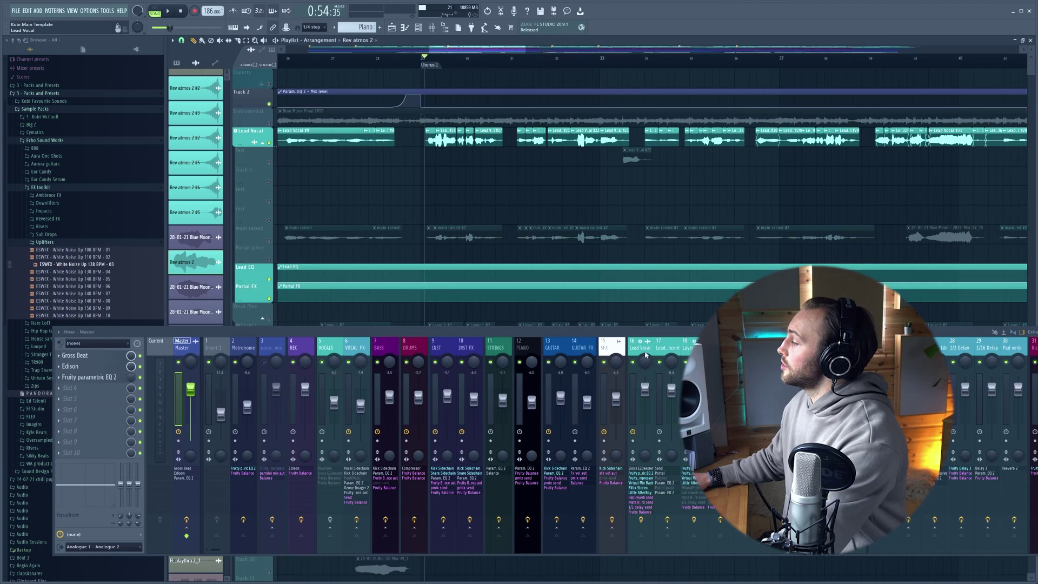
# Inspect the Lead Vocal track and the Hall Reverb track's Fruity parametric EQ 2 curve, closing the EQ window when done
pyautogui.click(756, 156)
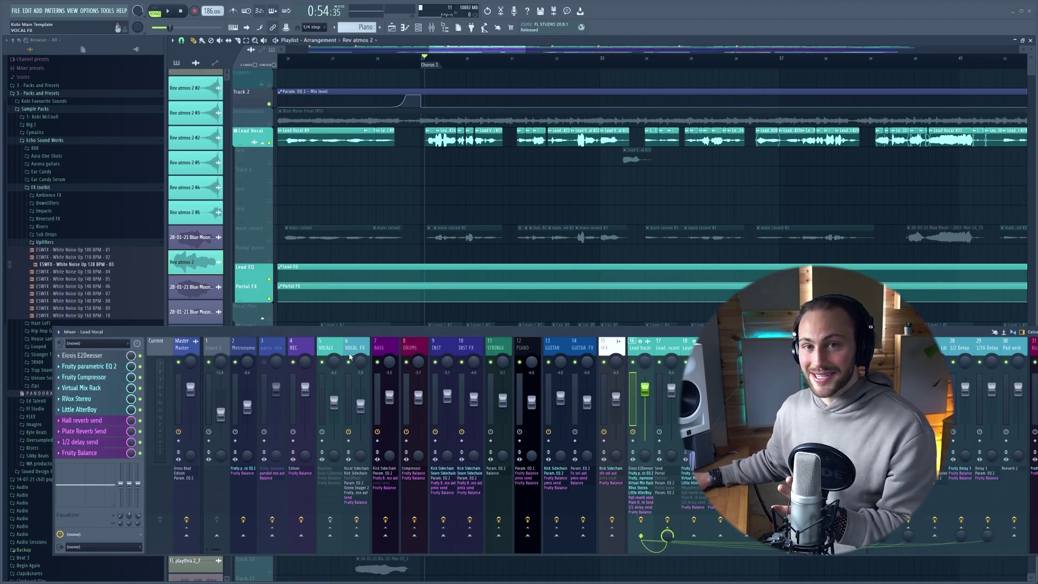
pyautogui.click(881, 347)
pyautogui.click(102, 378)
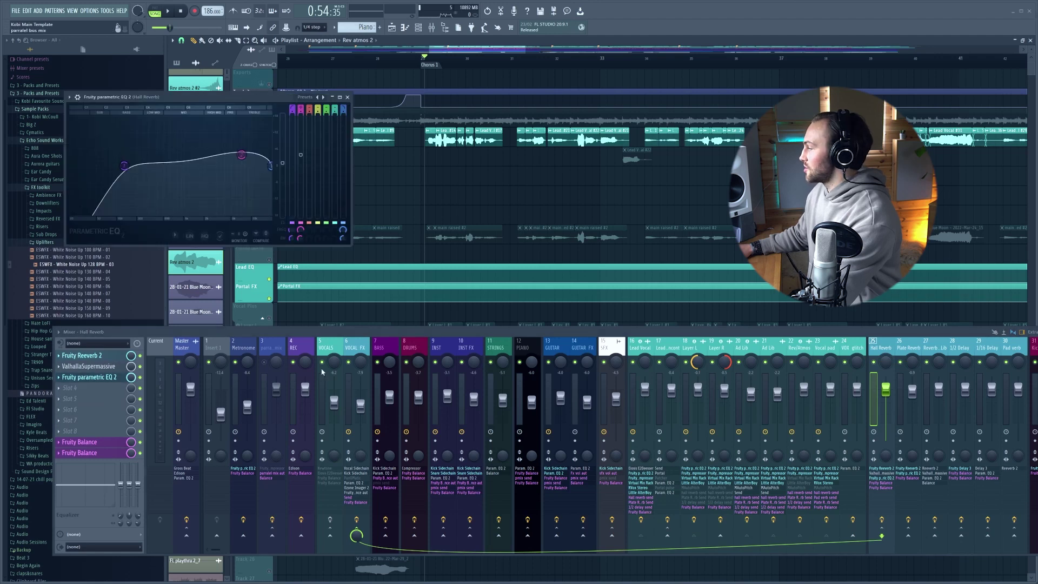
pyautogui.click(348, 98)
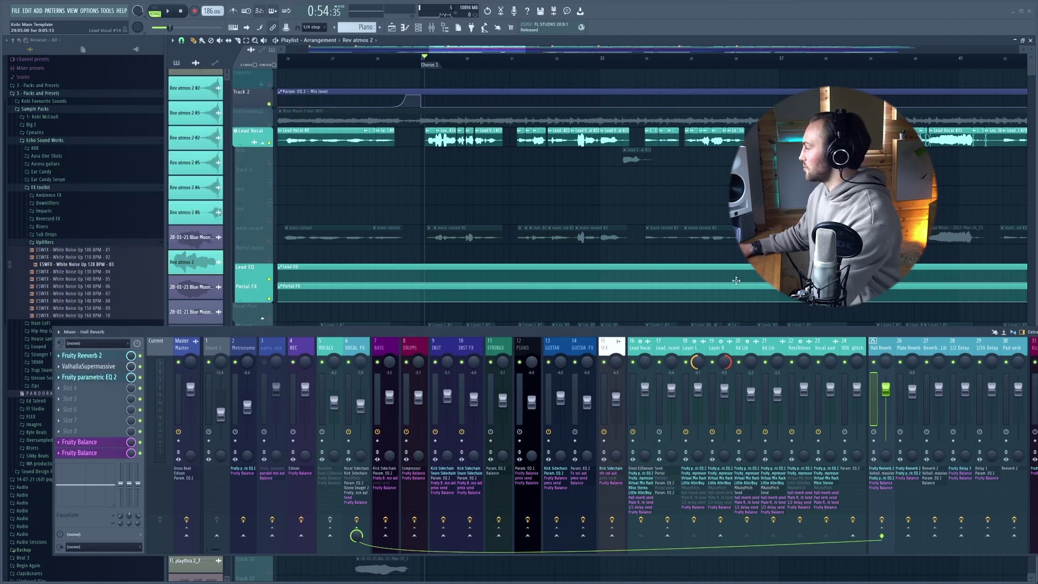
# Inspect the VOCAL FX bus's effects and raise the VOCALS bus fader slightly during playback
pyautogui.click(365, 357)
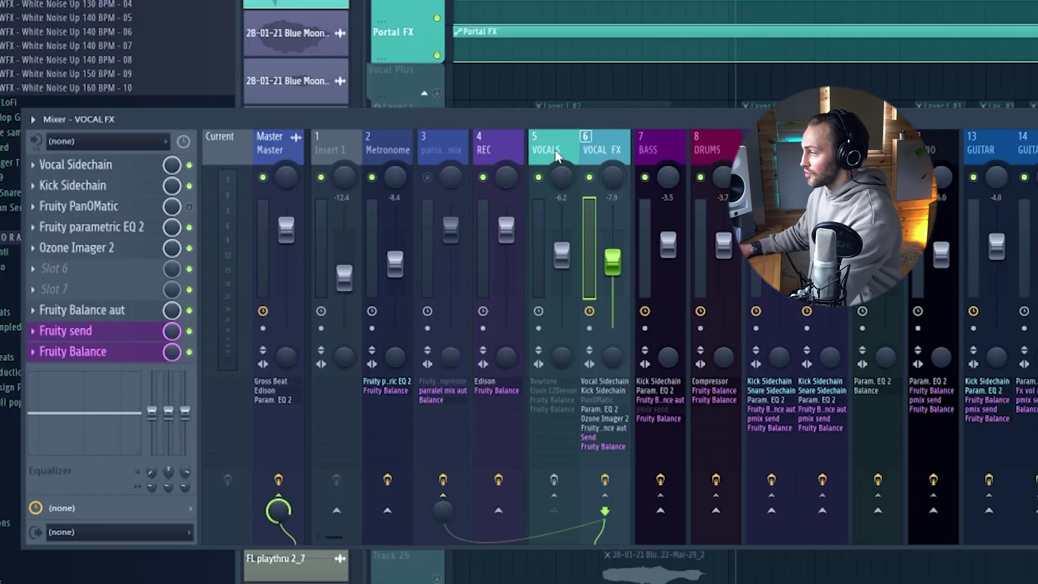
pyautogui.scroll(-1, 619, 336)
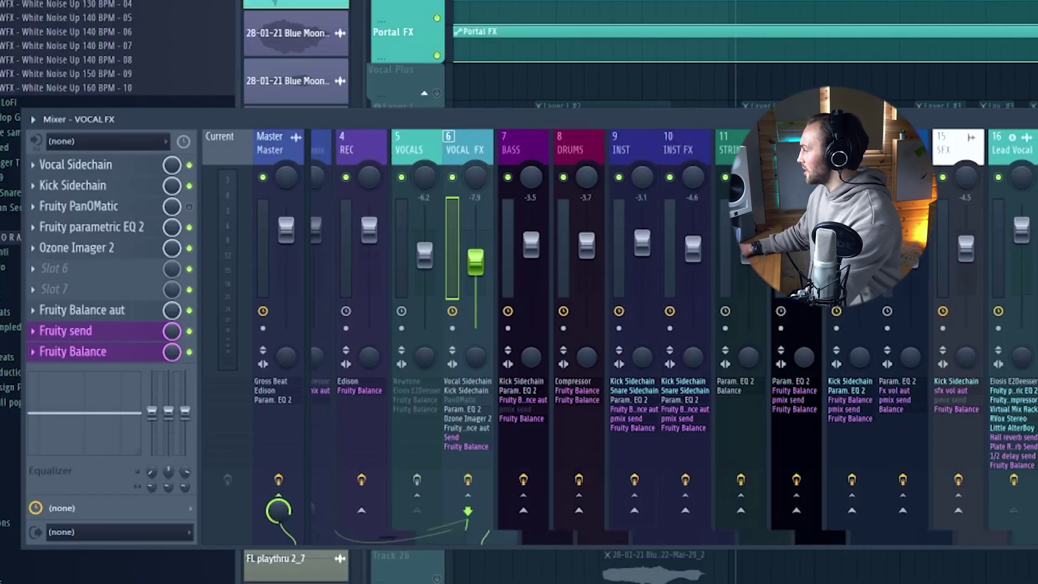
pyautogui.scroll(1, 619, 336)
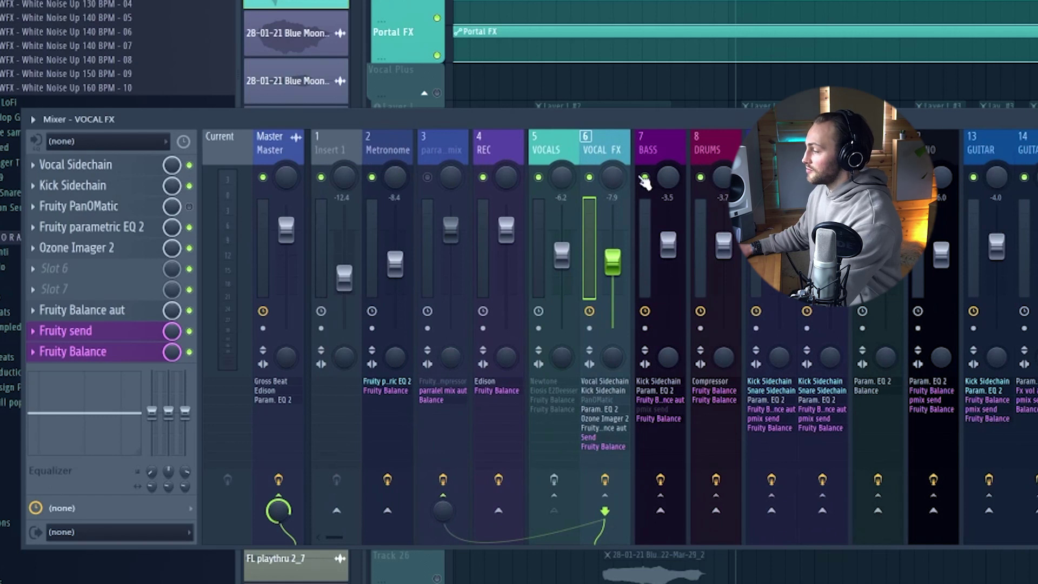
pyautogui.click(556, 153)
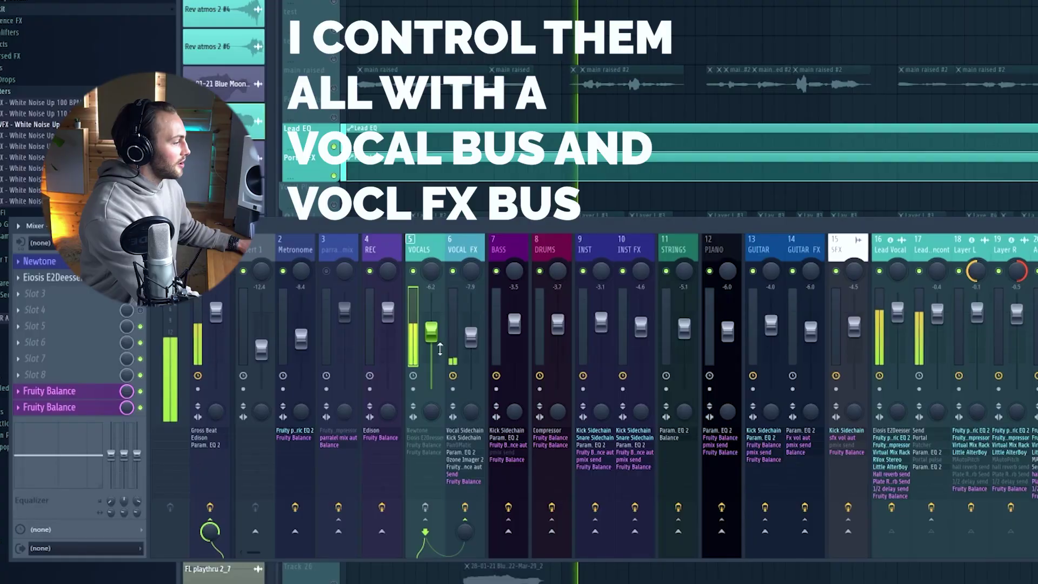
pyautogui.moveTo(431, 331)
pyautogui.mouseDown()
pyautogui.moveTo(431, 373)
pyautogui.moveTo(431, 311)
pyautogui.moveTo(431, 328)
pyautogui.mouseUp()
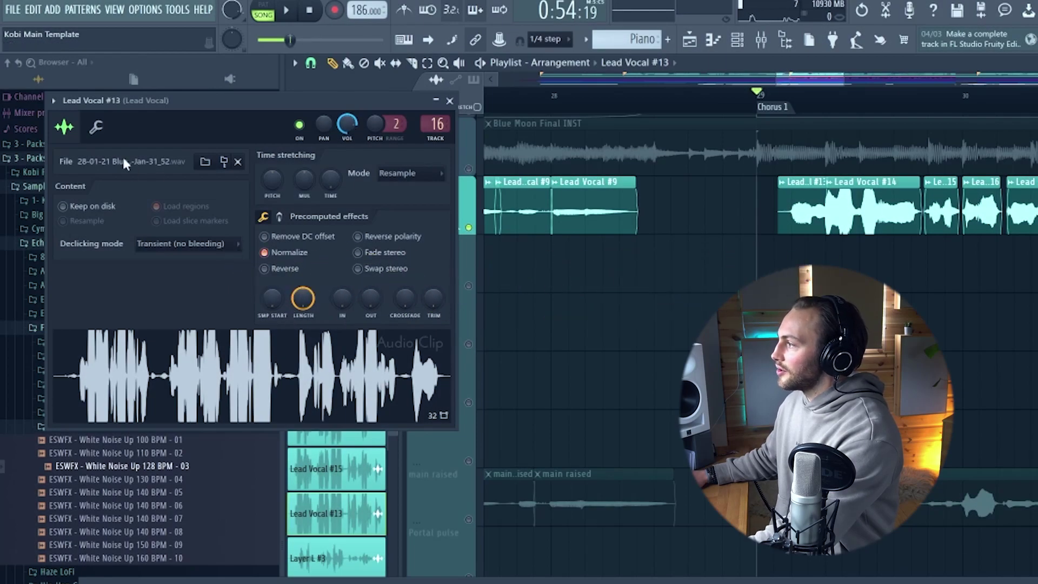
# Check the Lead Vocal #13 clip's levels adjustment controls and the Lead Vocal #14 clip's automation options
pyautogui.click(97, 128)
pyautogui.moveTo(102, 181); pyautogui.dragTo(101, 181)
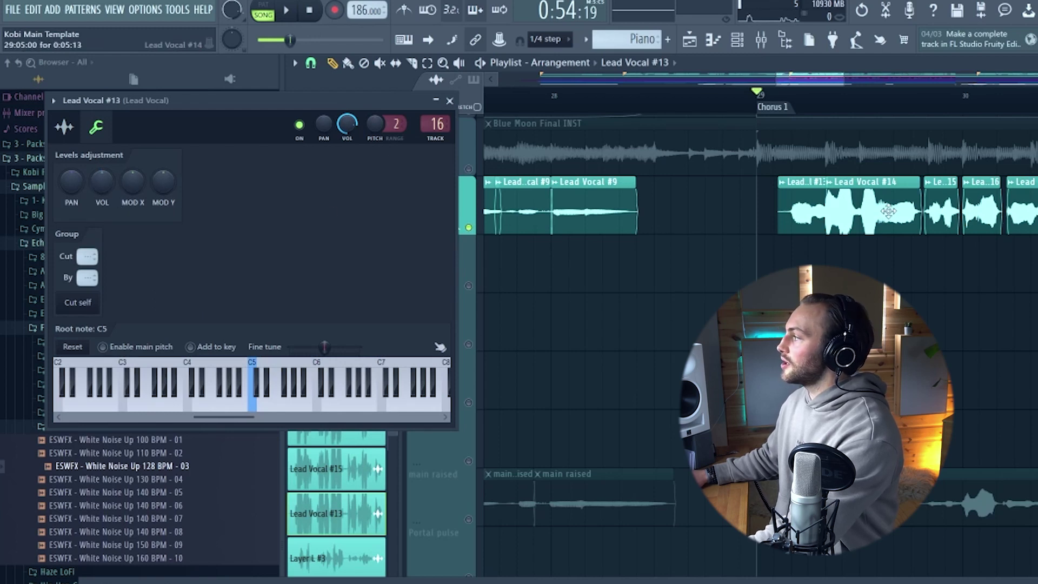
pyautogui.scroll(6, 868, 111)
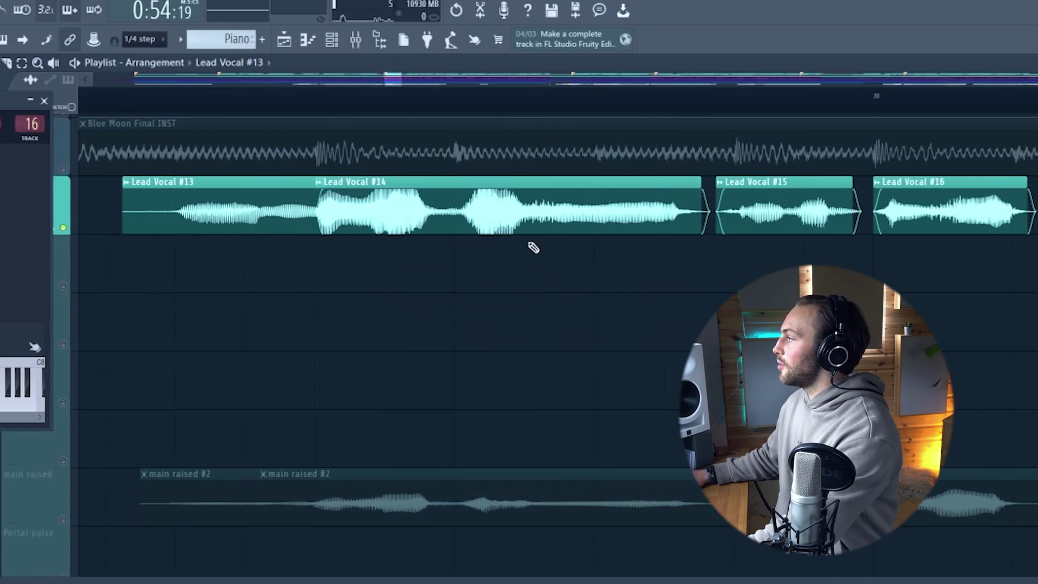
pyautogui.scroll(-5, 372, 108)
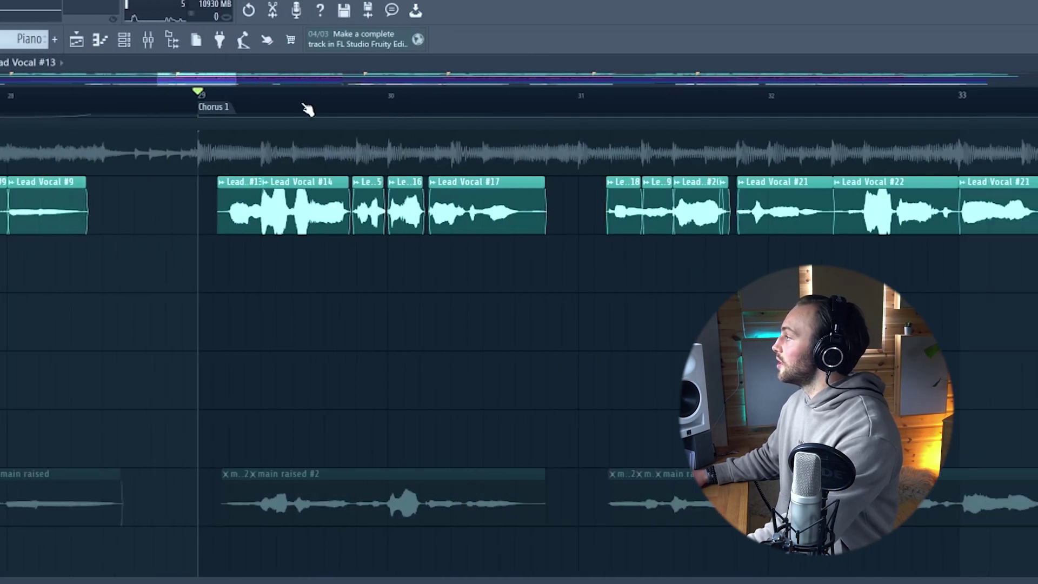
pyautogui.rightClick(277, 189)
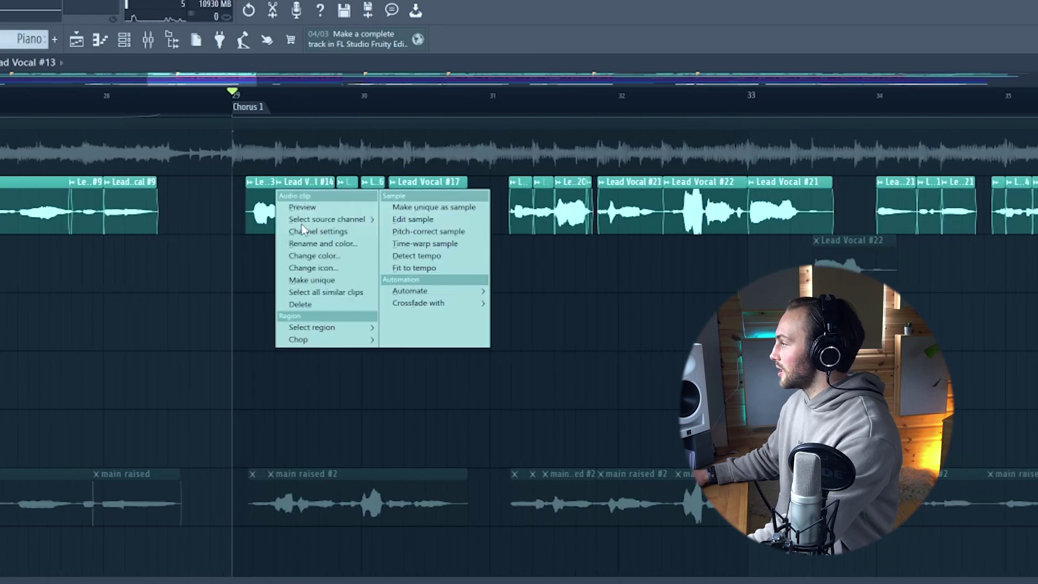
pyautogui.moveTo(409, 291)
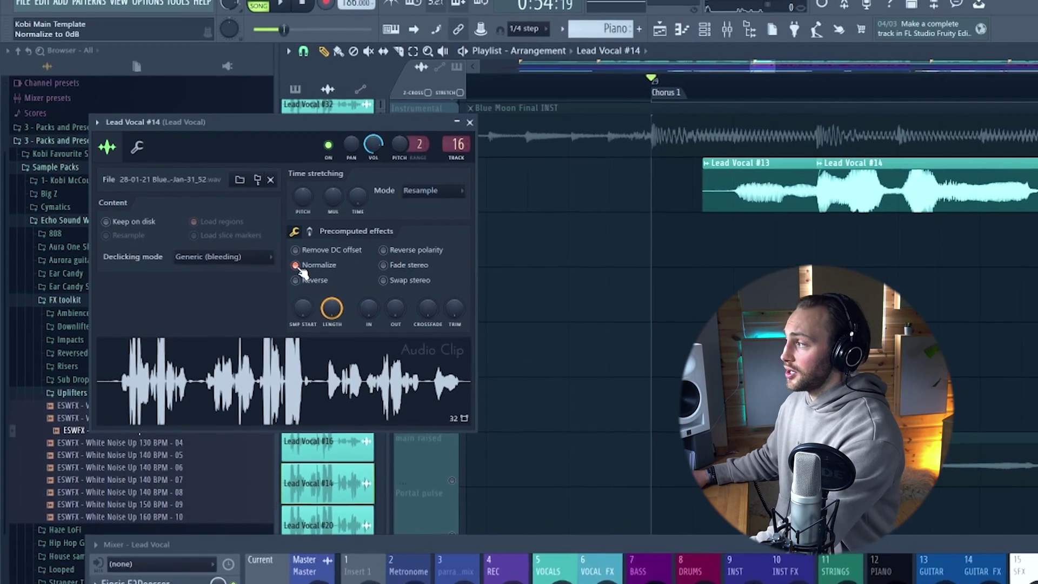
# Turn off clipping in the Lead Vocal #14 clip's precomputed effects and play the chorus
pyautogui.click(309, 231)
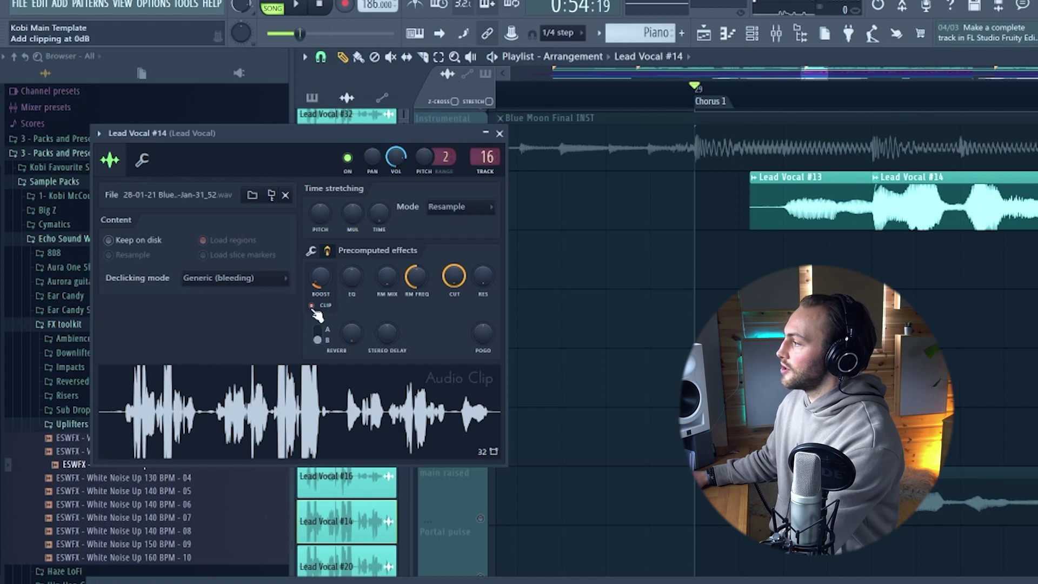
pyautogui.click(362, 316)
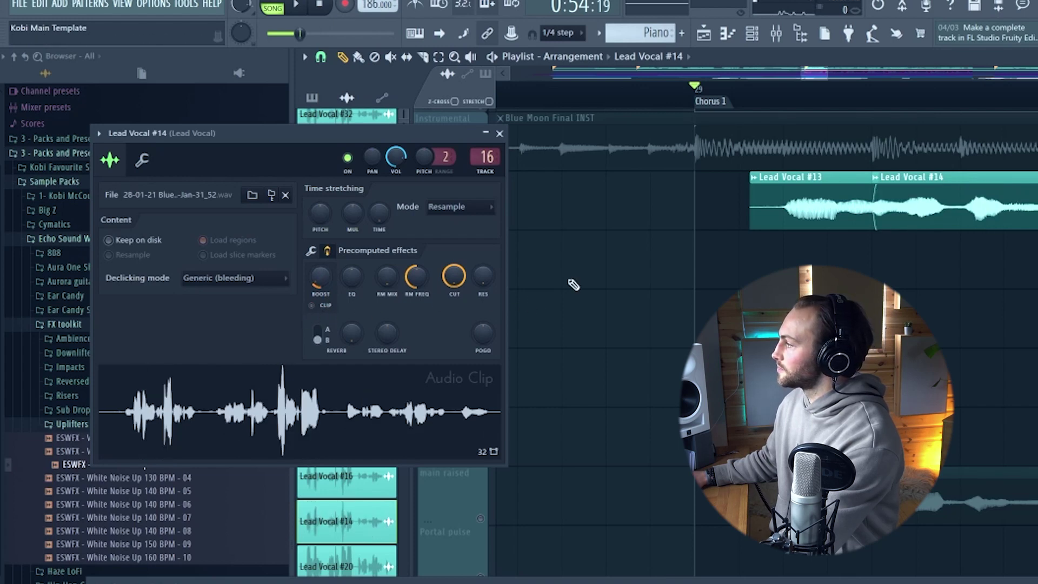
pyautogui.press('space')
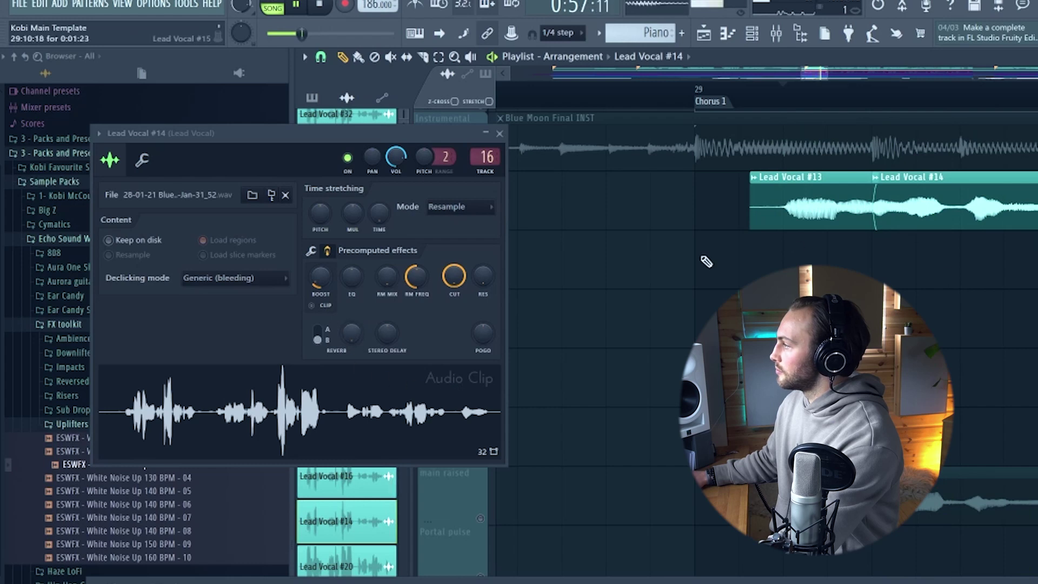
# Turn clipping back on in the Lead Vocal #14 clip's precomputed effects and play the chorus to compare
pyautogui.press('space')
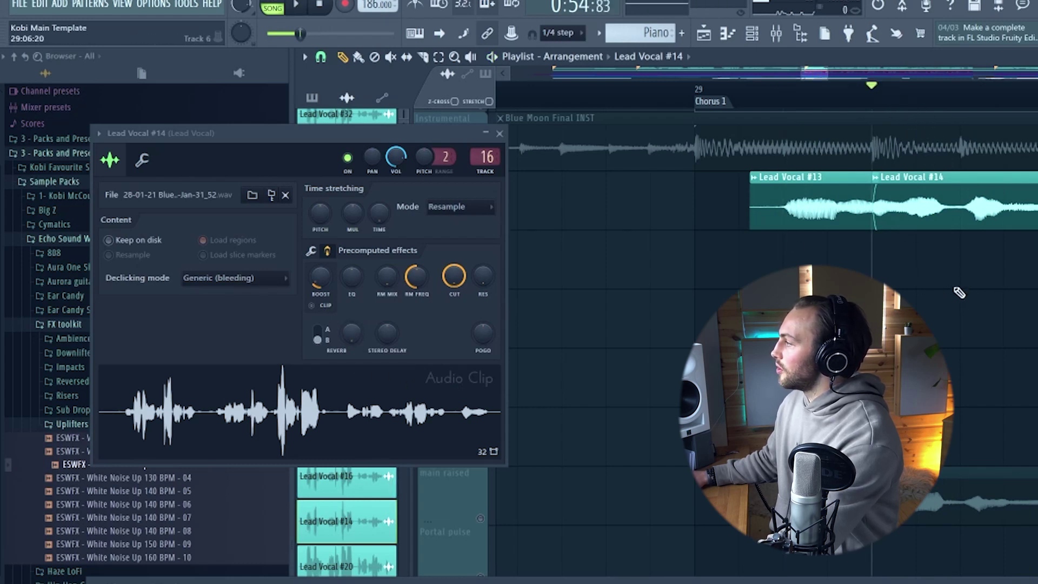
pyautogui.click(311, 305)
pyautogui.press('space')
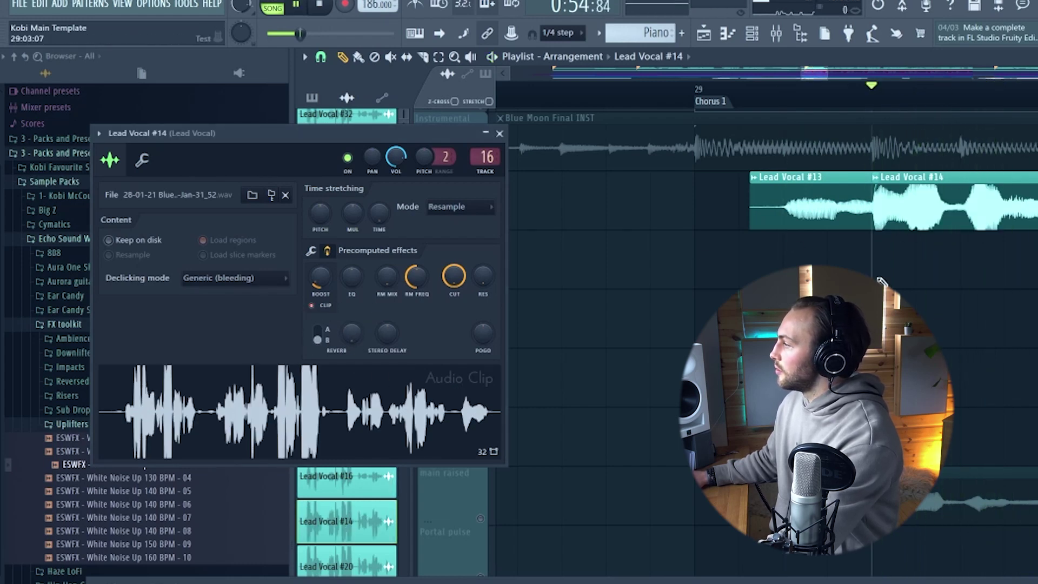
pyautogui.press('space')
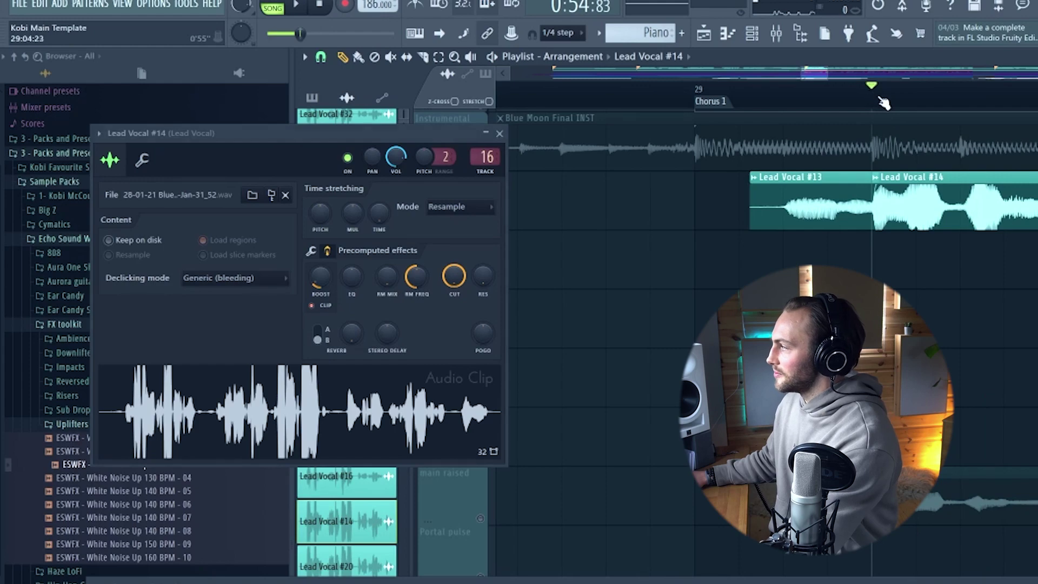
pyautogui.press('space')
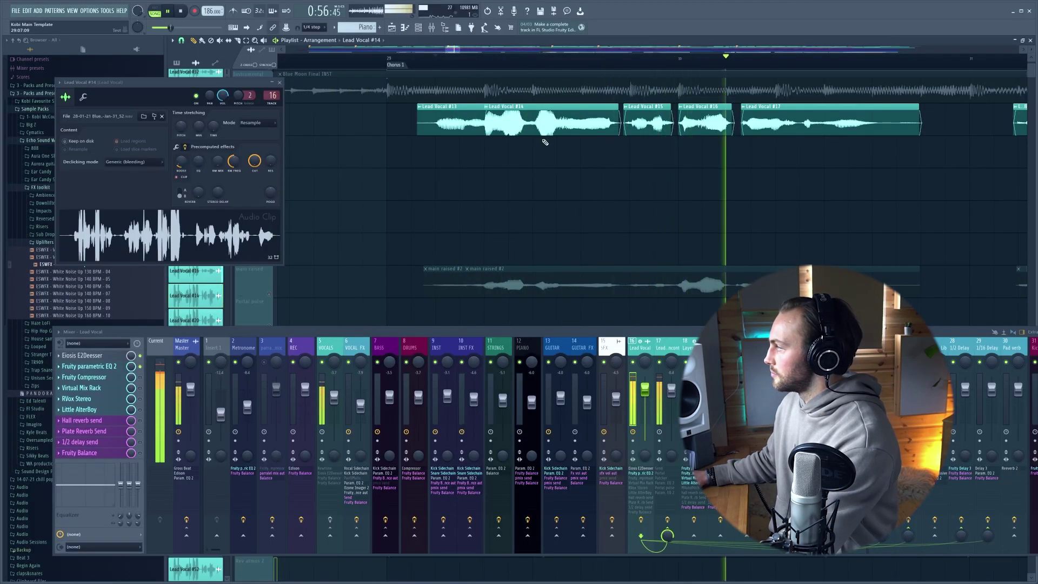
pyautogui.press('space')
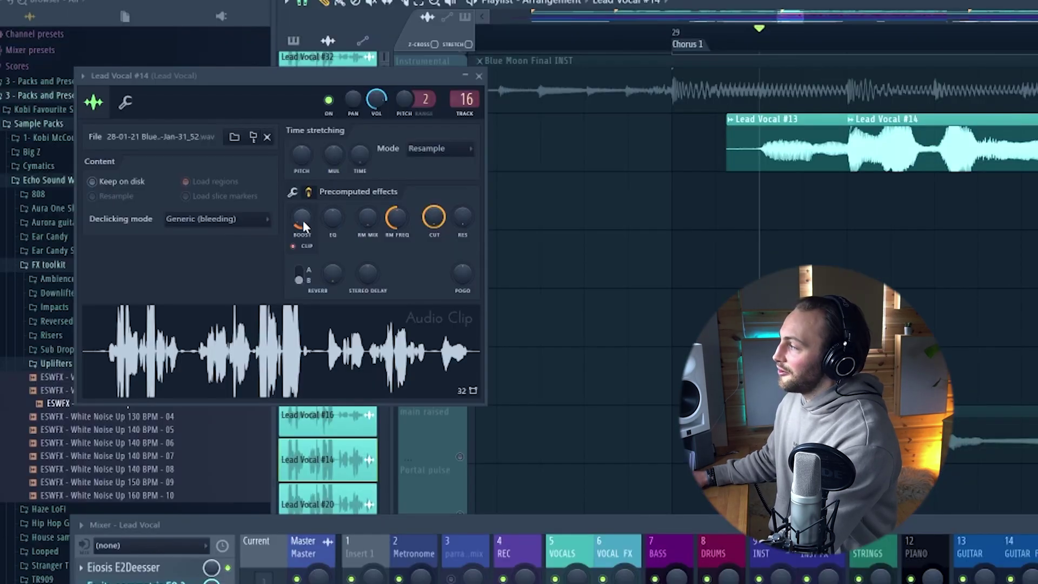
# Try a much higher boost on the Lead Vocal #14 clip, play it, undo the boost change and replay the chorus
pyautogui.moveTo(302, 222); pyautogui.dragTo(303, 205)
pyautogui.press('space')
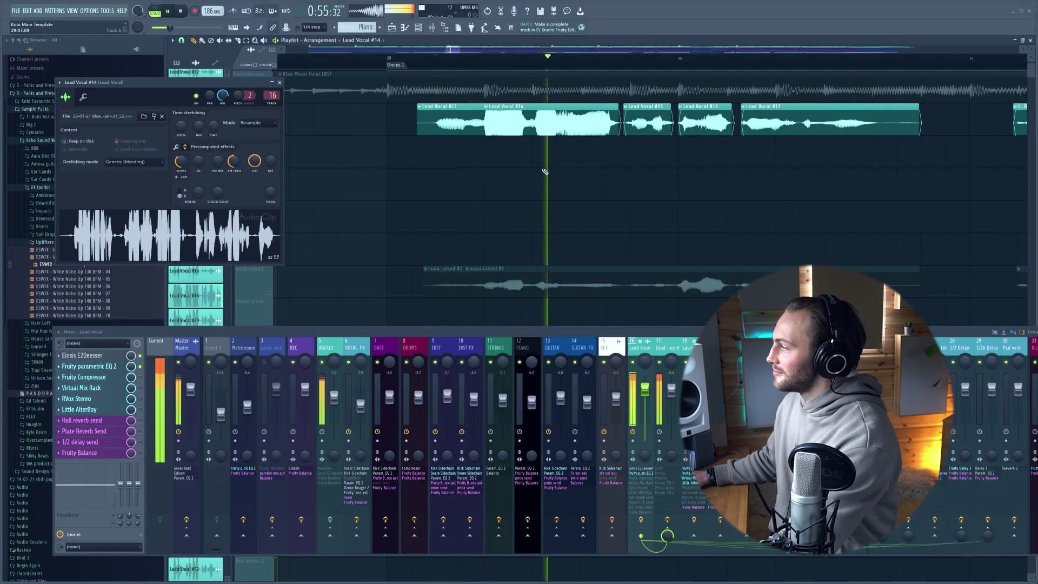
pyautogui.press('space')
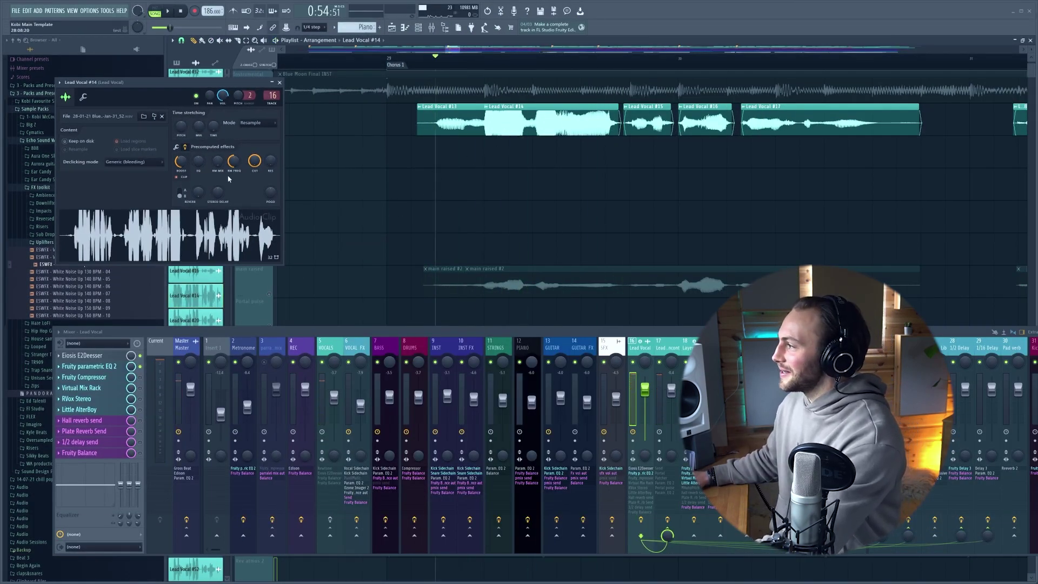
pyautogui.hotkey('ctrl', 'z')
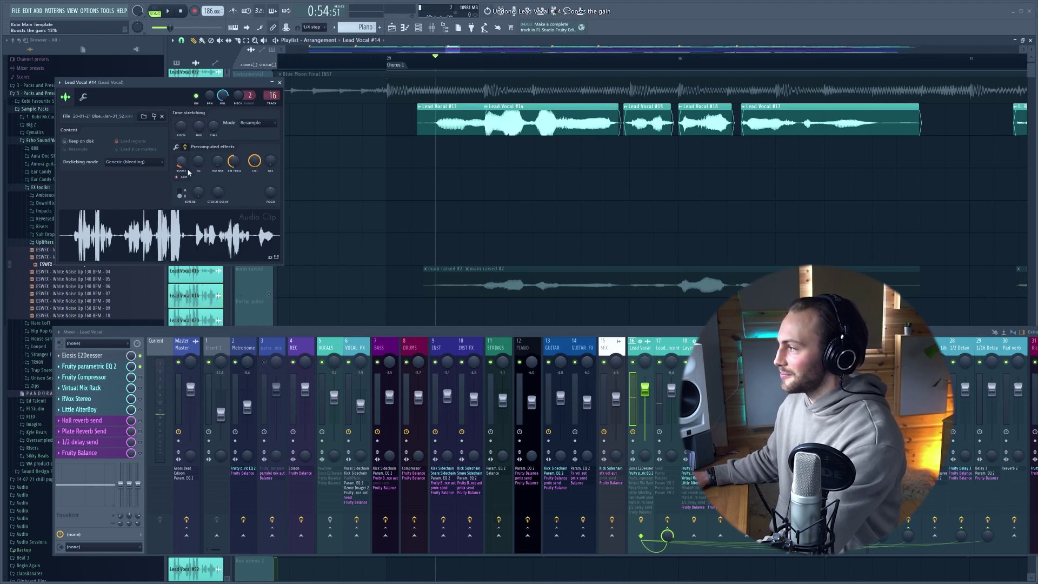
pyautogui.press('space')
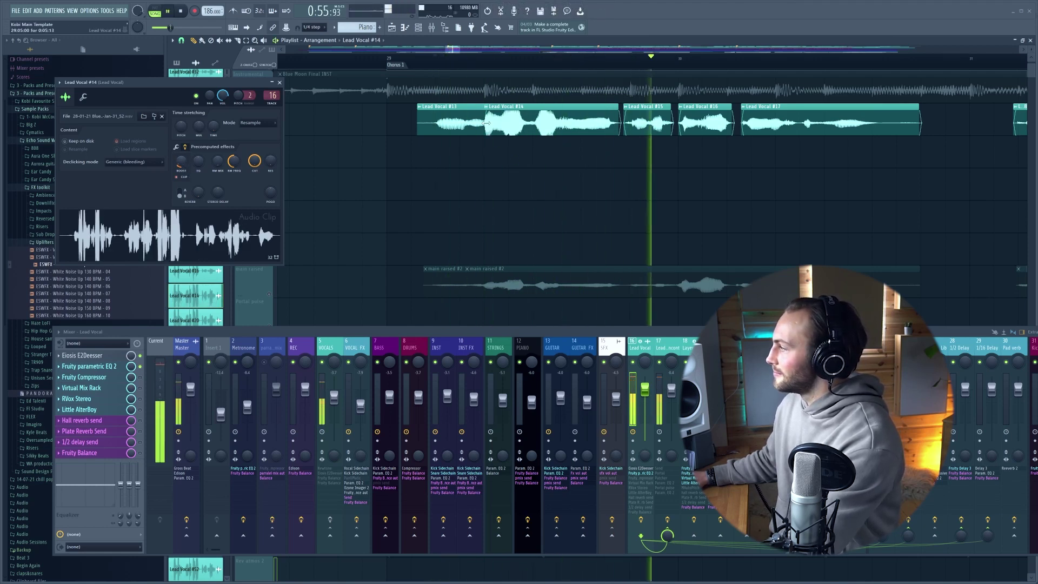
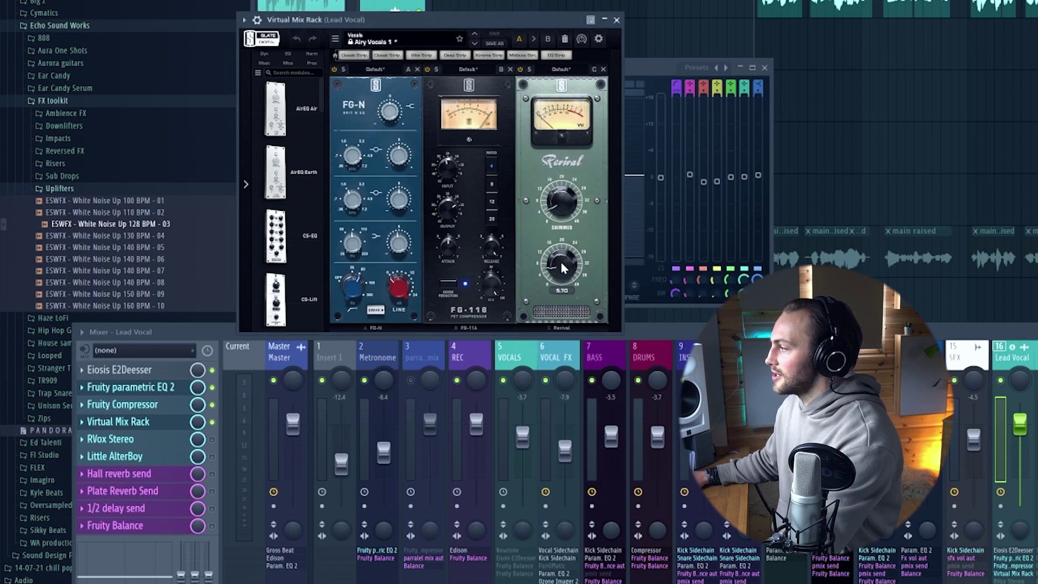
# Set the Revival module's Shimmer to about 4.80 in the Lead Vocal's Virtual Mix Rack and toggle the module's power to compare
pyautogui.moveTo(561, 200); pyautogui.dragTo(561, 203)
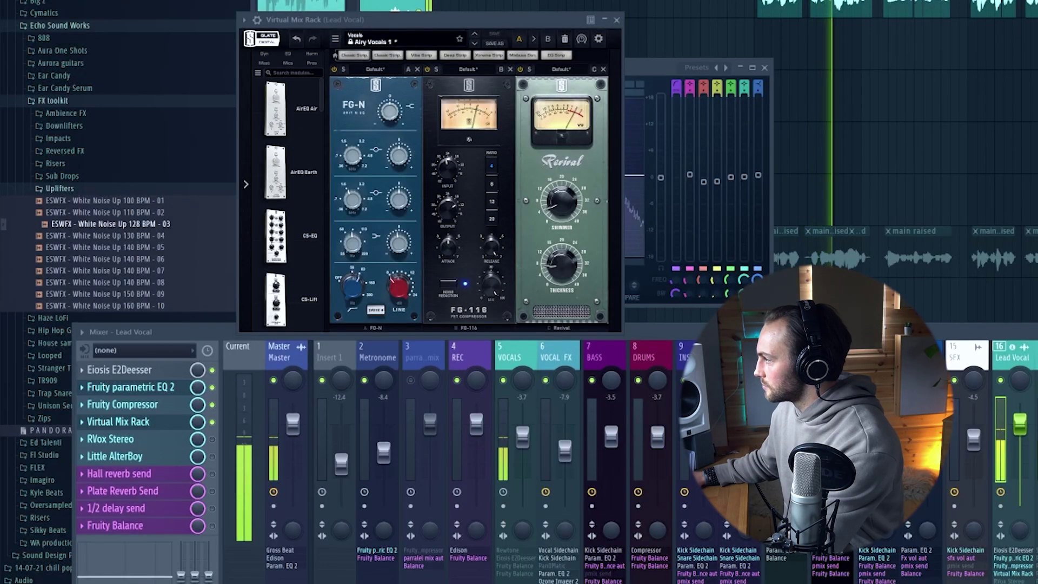
pyautogui.click(521, 69)
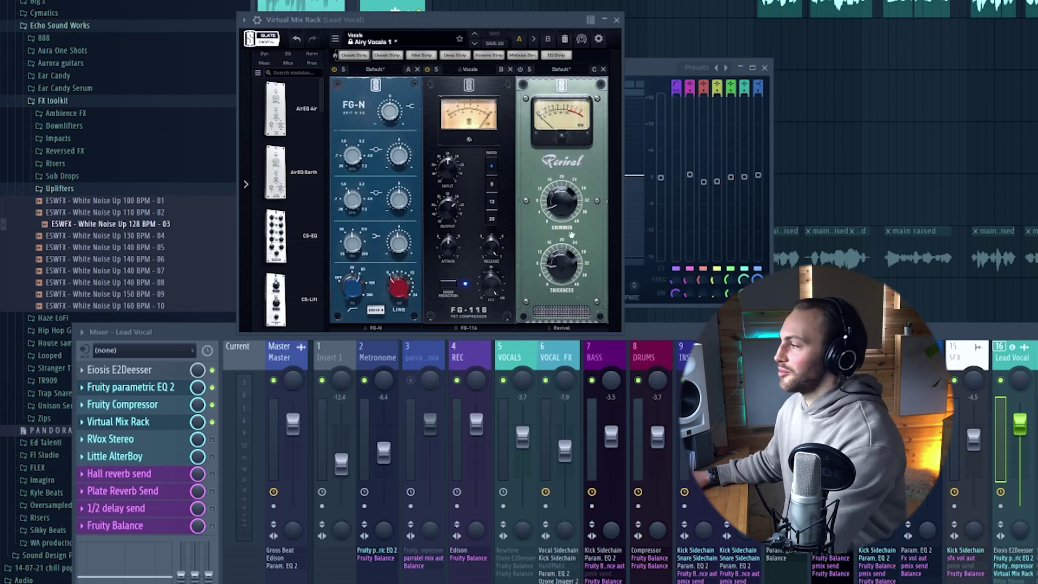
pyautogui.press('space')
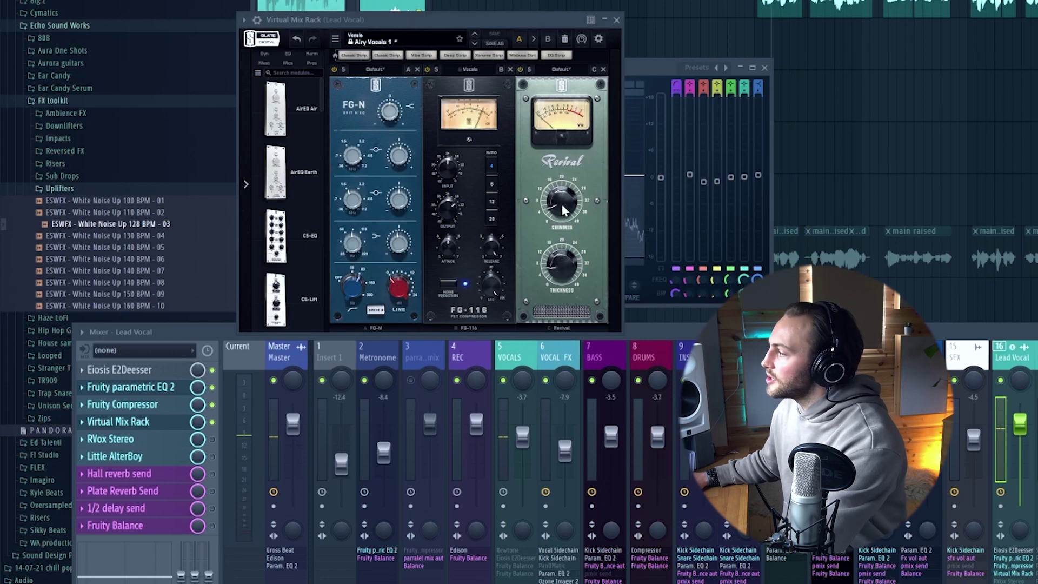
pyautogui.moveTo(559, 270)
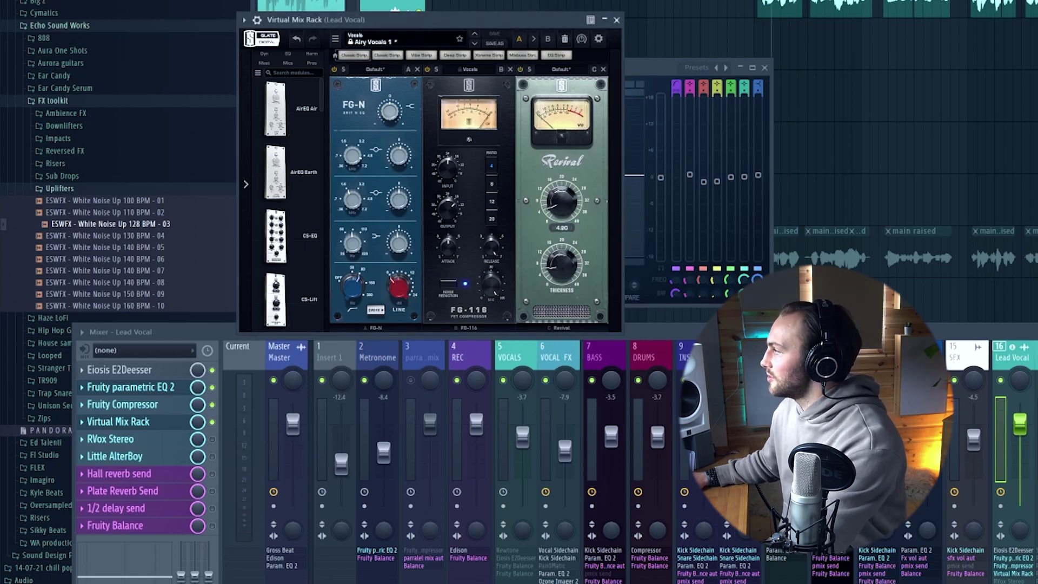
pyautogui.press('space')
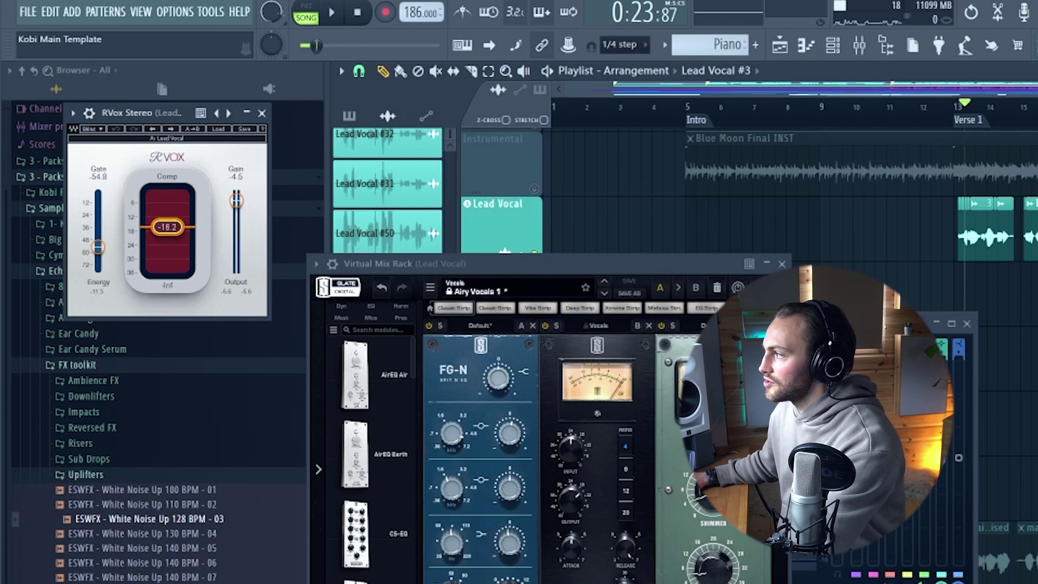
# Save the project, then set the RVox Stereo gate to -50.3 and ease its compression while playing the verse
pyautogui.hotkey('ctrl', 's')
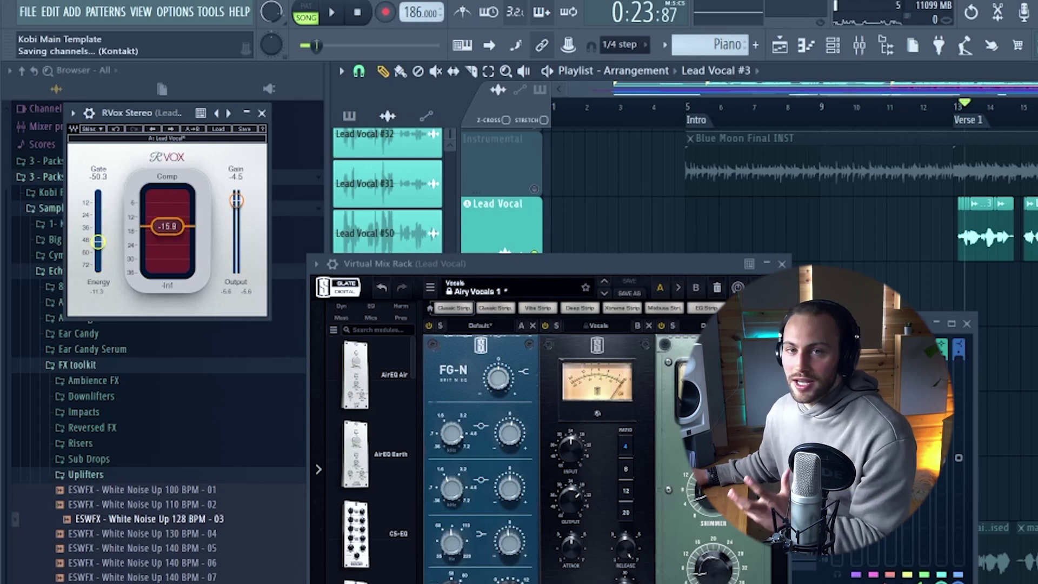
pyautogui.moveTo(98, 247); pyautogui.dragTo(98, 241)
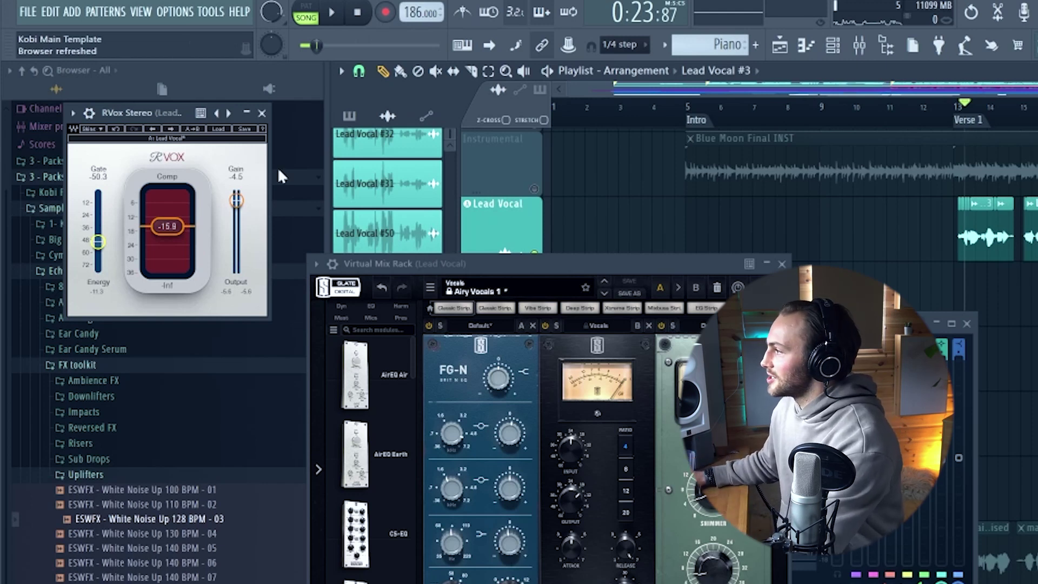
pyautogui.press('space')
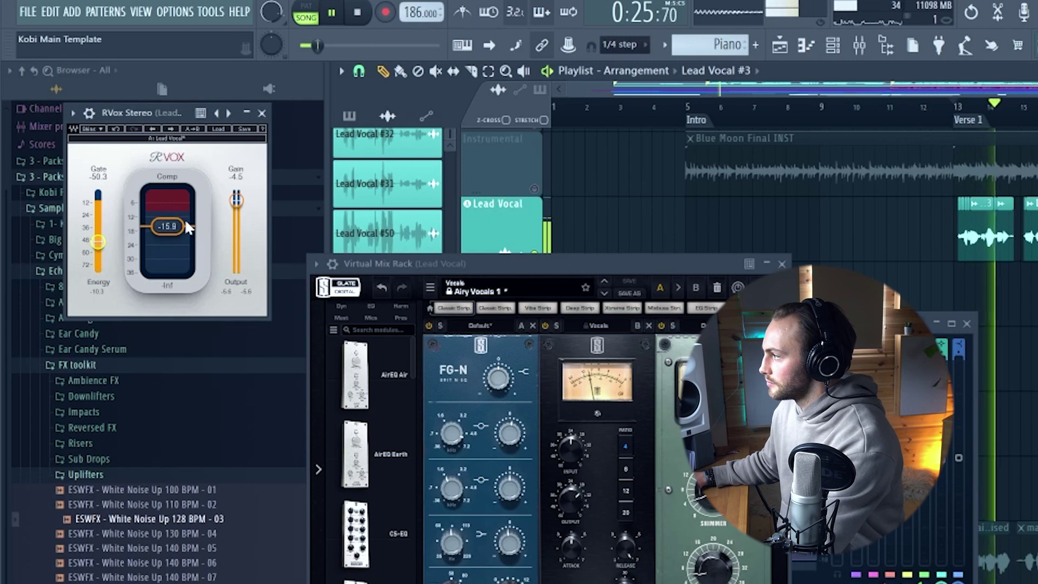
pyautogui.moveTo(177, 233); pyautogui.dragTo(174, 227)
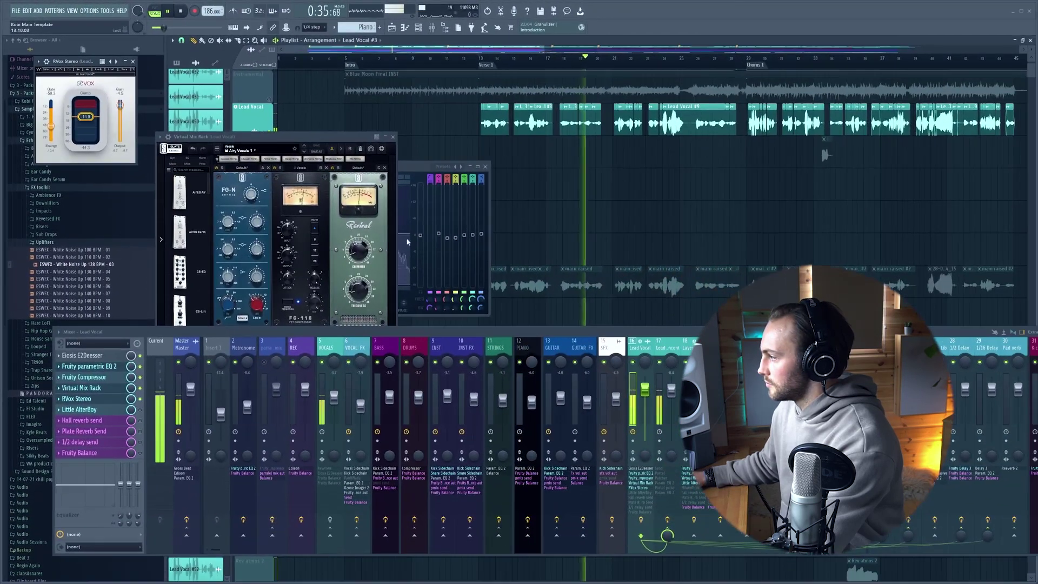
pyautogui.press('space')
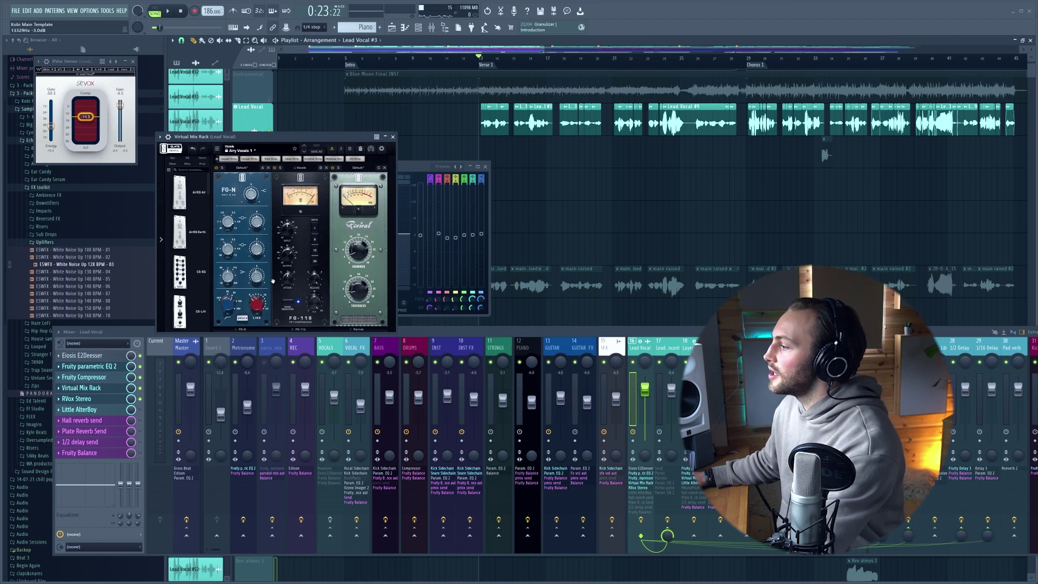
# Bring the Lead Vocal's Fruity parametric EQ 2 to the front and nudge its low-frequency dip slightly
pyautogui.click(410, 171)
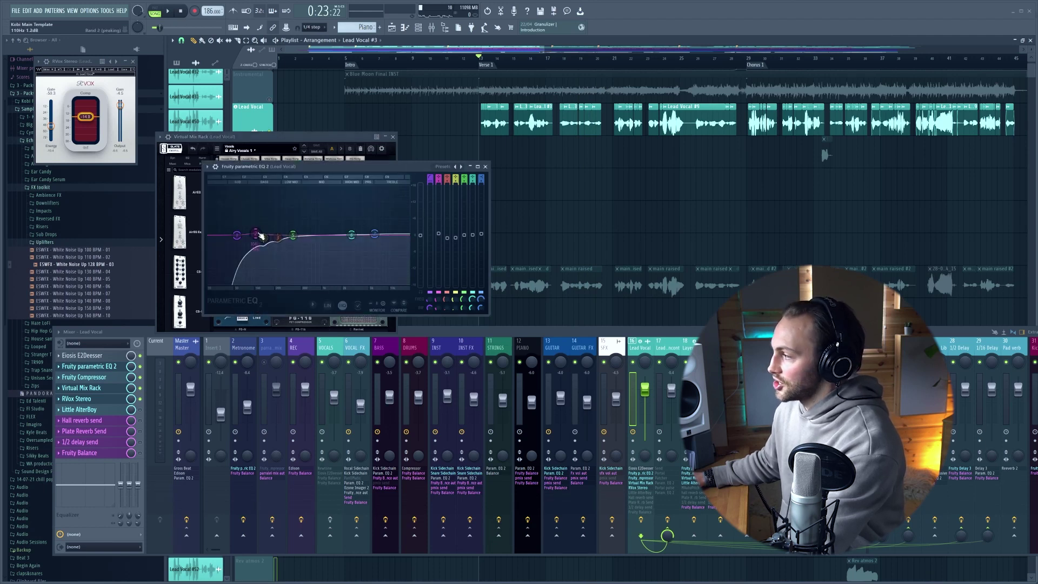
pyautogui.moveTo(266, 242); pyautogui.dragTo(267, 242)
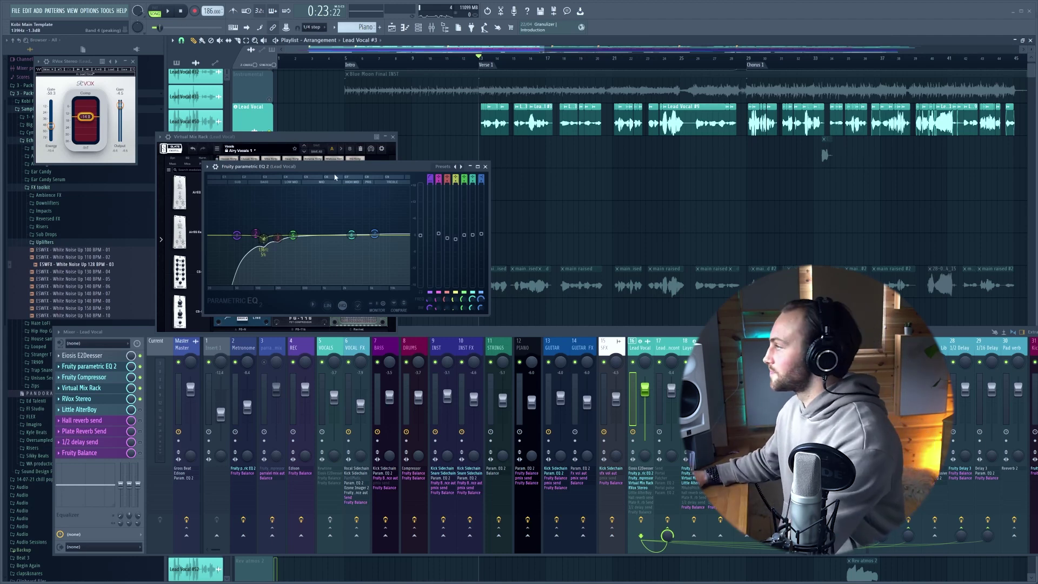
pyautogui.press('space')
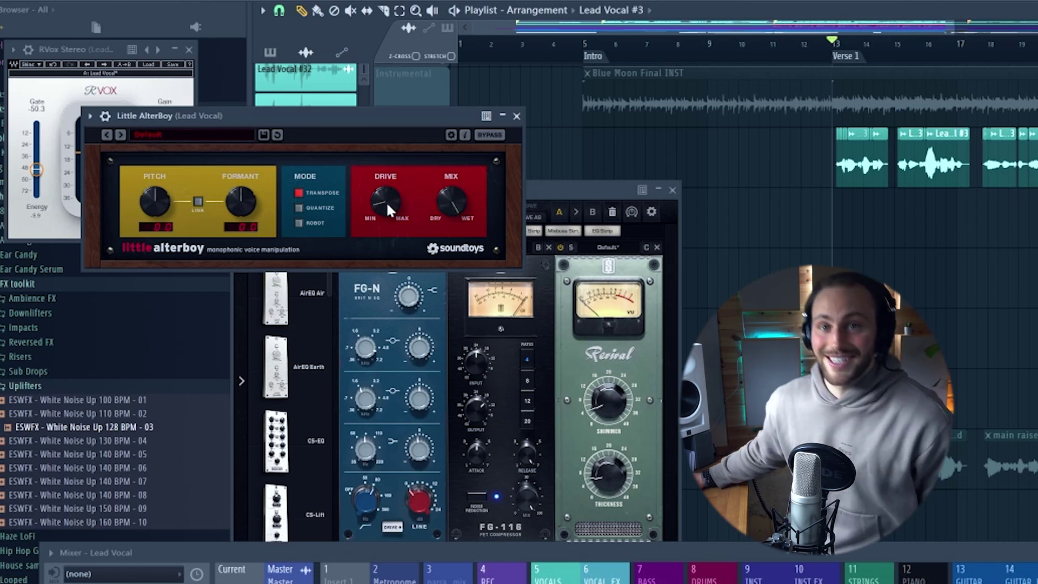
# Adjust the Drive amount of Little AlterBoy on the Lead Vocal track
pyautogui.press('space')
pyautogui.moveTo(387, 174); pyautogui.dragTo(407, 258)
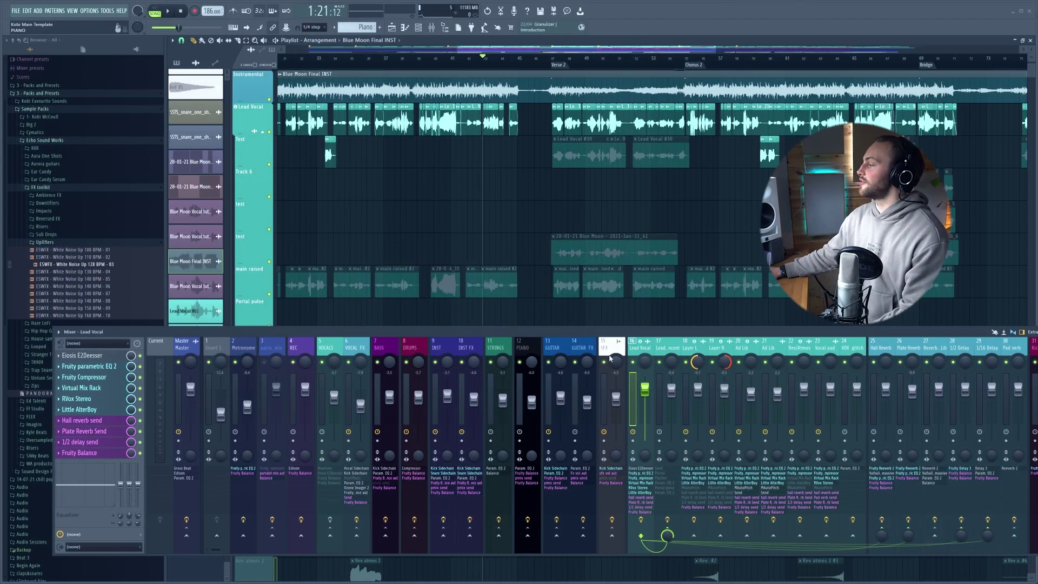
# Go to the vocal effect sends in the mixer during playback and mute the 1/2 Delay and Plate Reverb tracks
pyautogui.scroll(-3, 725, 350)
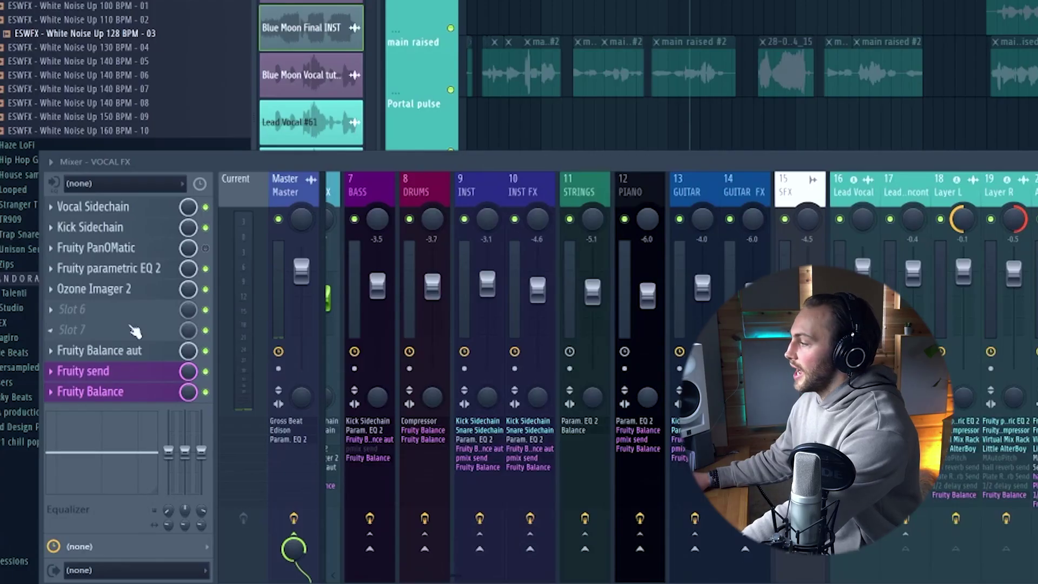
pyautogui.click(487, 348)
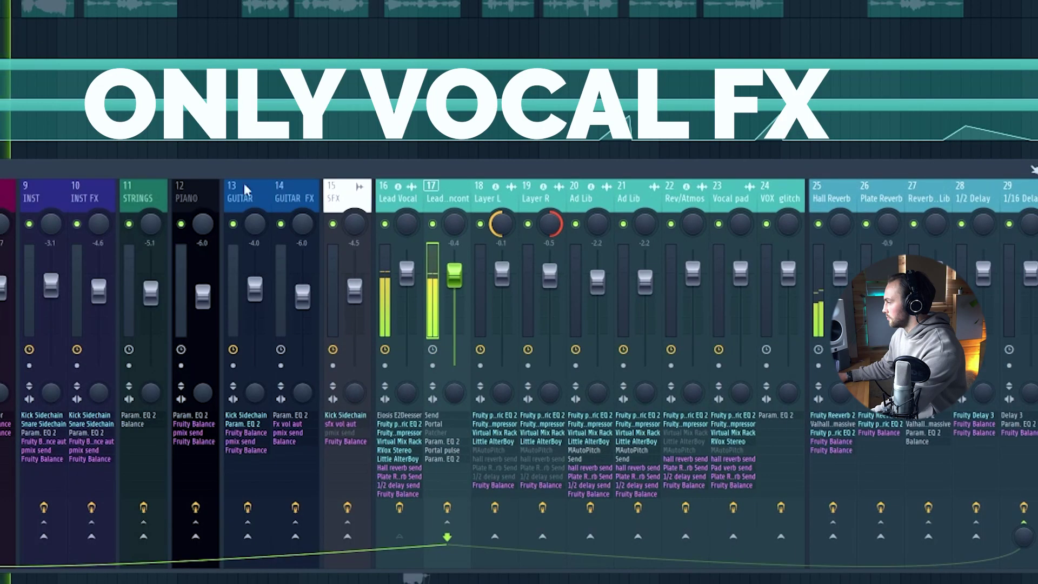
pyautogui.hscroll(5, 546, 228)
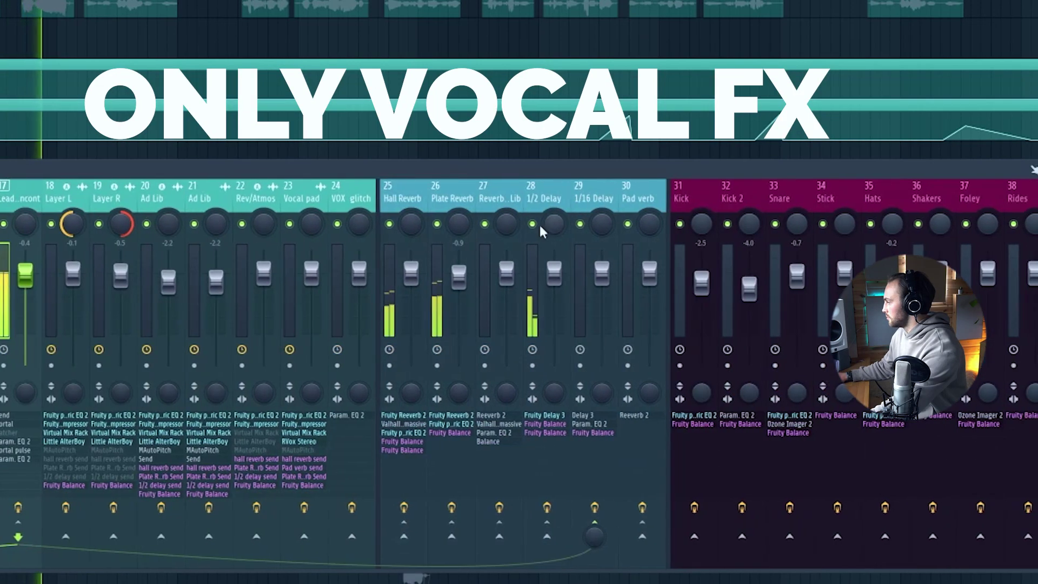
pyautogui.click(532, 223)
pyautogui.click(437, 223)
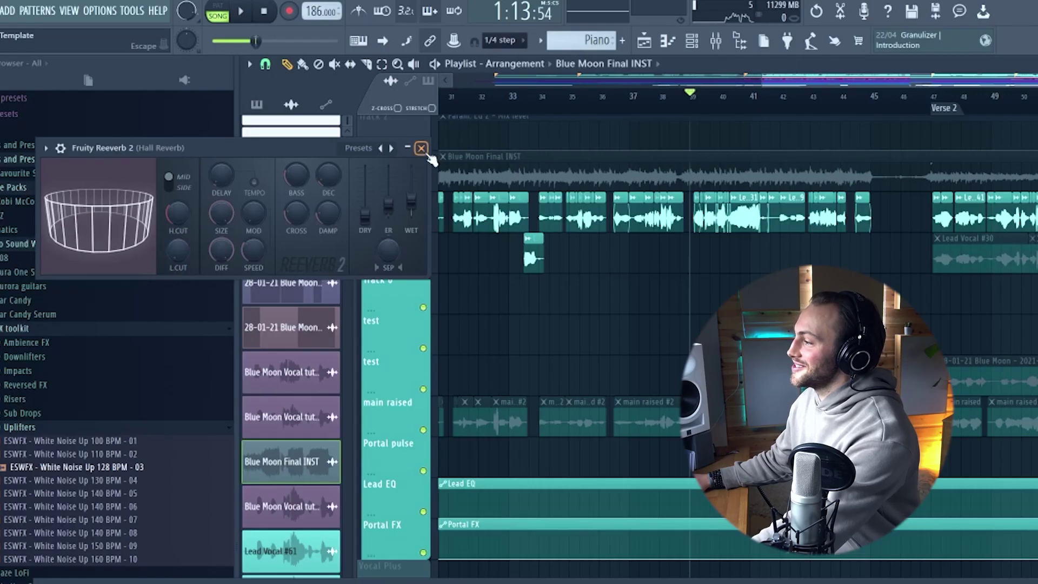
# Close the Hall Reverb's Fruity Reeverb 2 and set the ValhallaSupermassive mix to 42.3%, closing its window
pyautogui.click(421, 147)
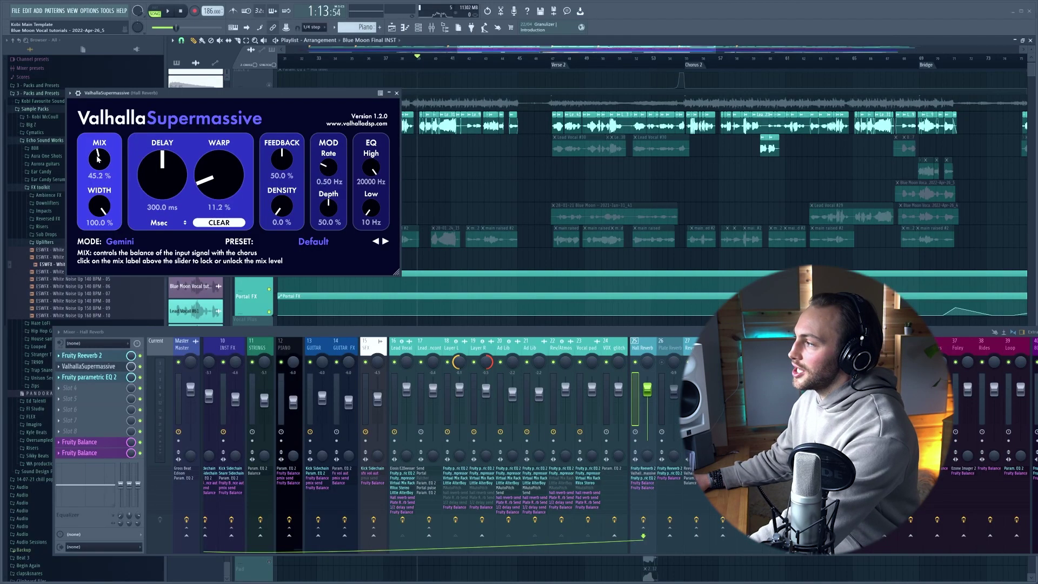
pyautogui.moveTo(99, 160); pyautogui.dragTo(99, 160)
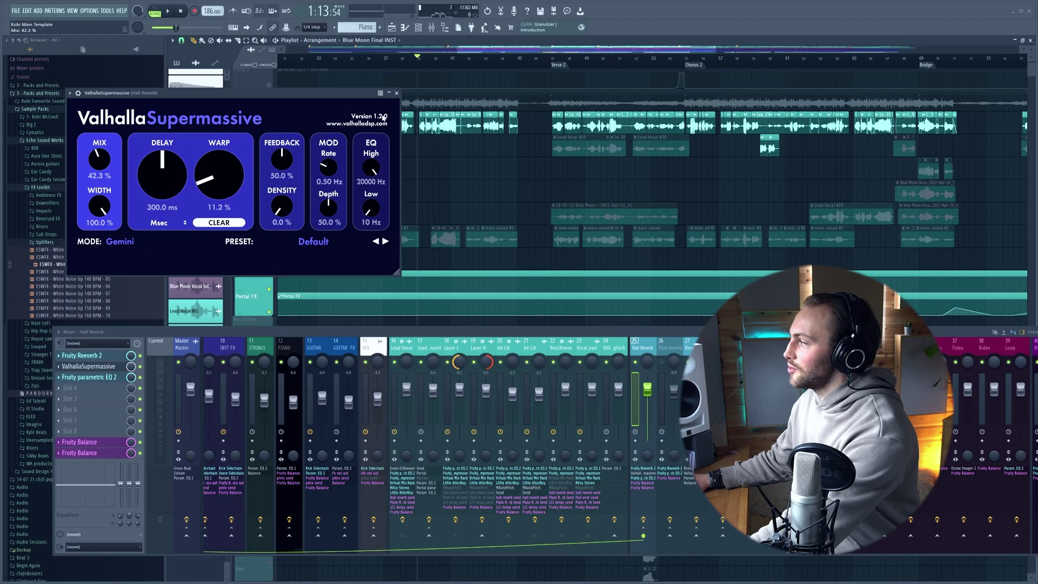
pyautogui.click(397, 94)
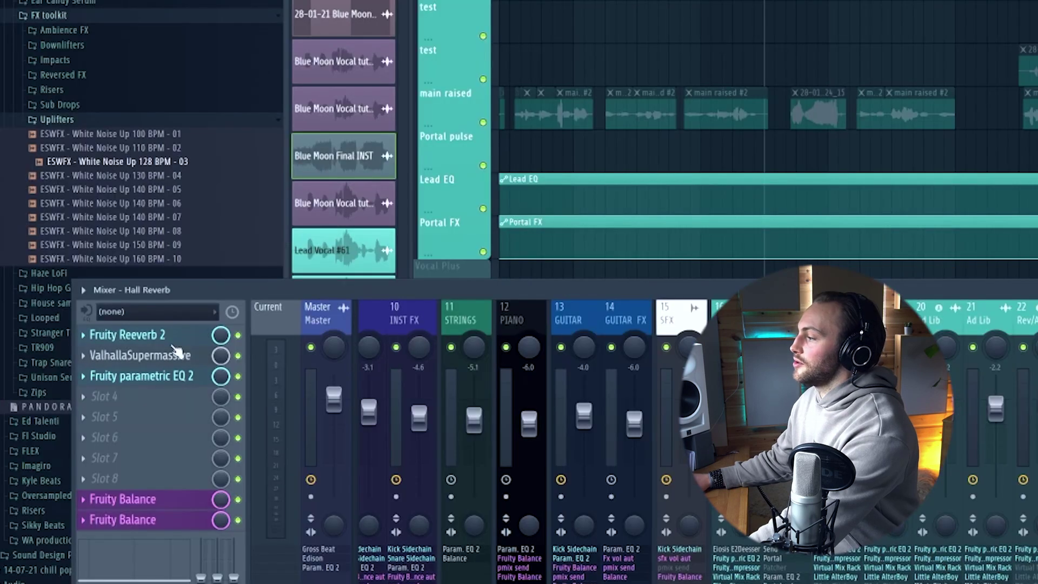
# Reshape the Hall Reverb's Fruity parametric EQ 2 during playback, moving the low cut higher in frequency and raising the treble peak
pyautogui.click(139, 376)
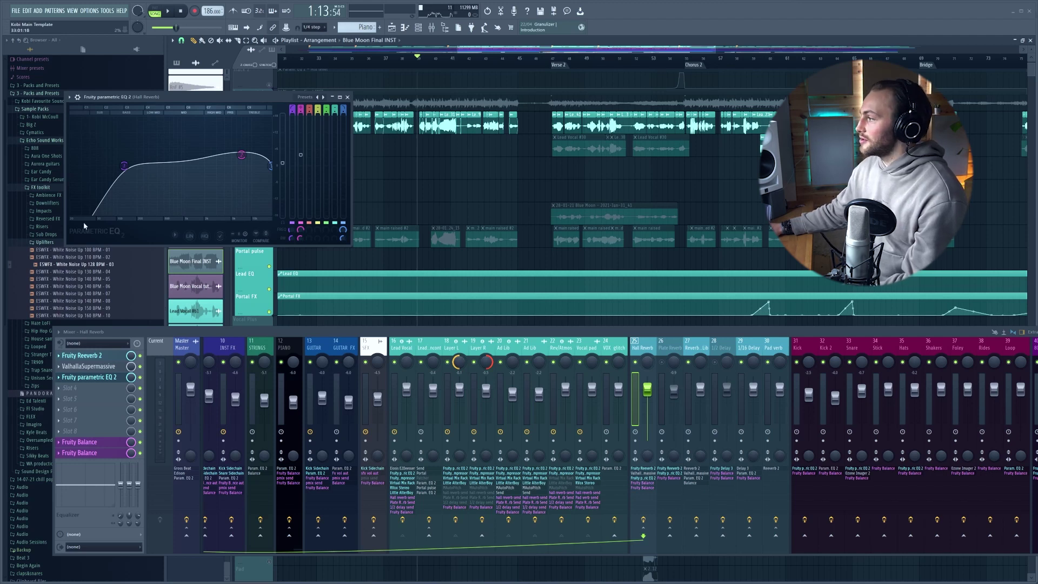
pyautogui.moveTo(239, 162); pyautogui.dragTo(237, 158)
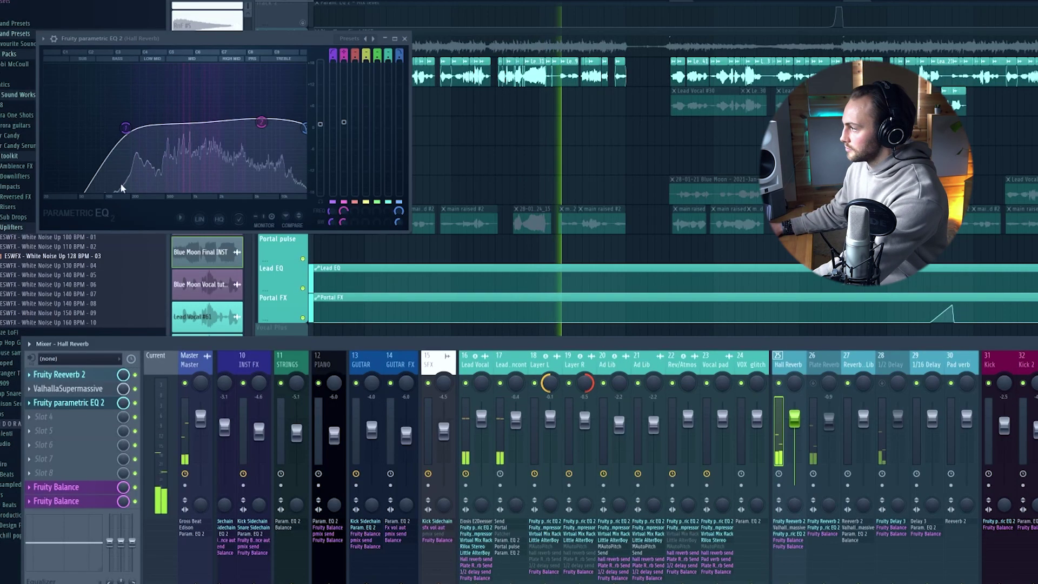
pyautogui.moveTo(129, 210); pyautogui.dragTo(230, 165)
pyautogui.moveTo(261, 122); pyautogui.dragTo(256, 72)
pyautogui.moveTo(252, 127); pyautogui.dragTo(193, 127)
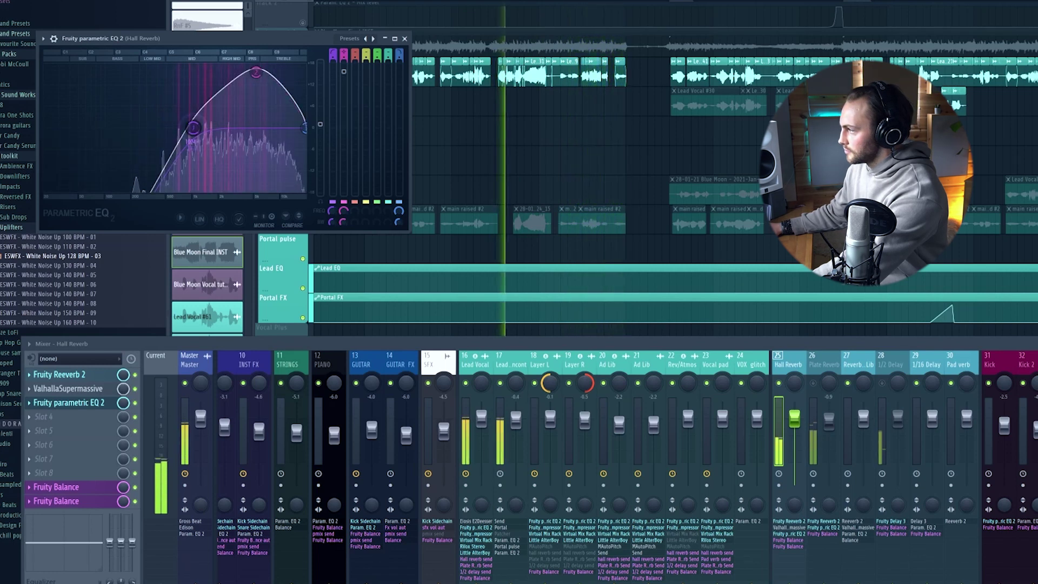
pyautogui.moveTo(97, 128); pyautogui.dragTo(144, 128)
pyautogui.moveTo(256, 72); pyautogui.dragTo(272, 110)
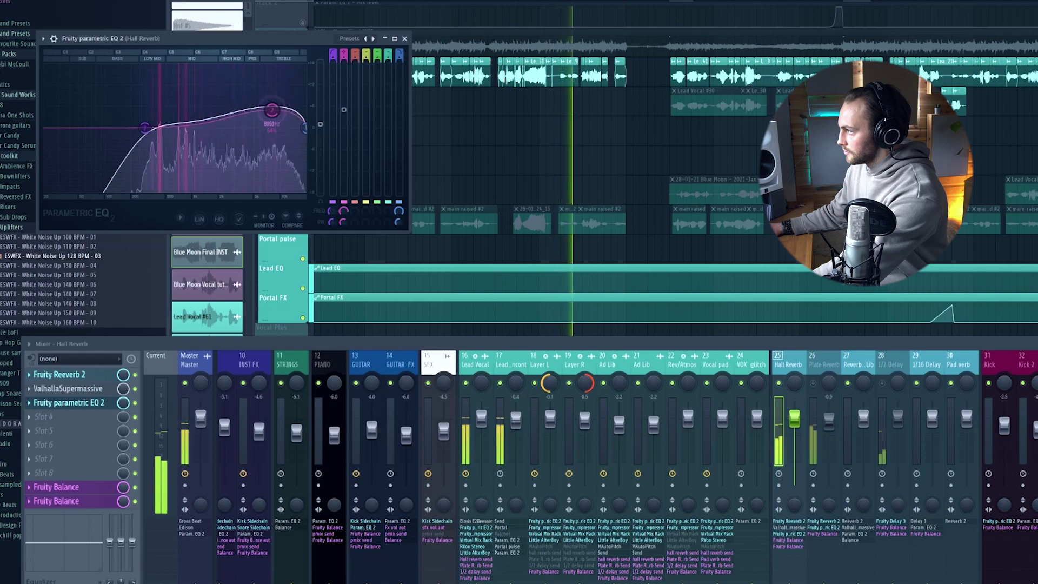
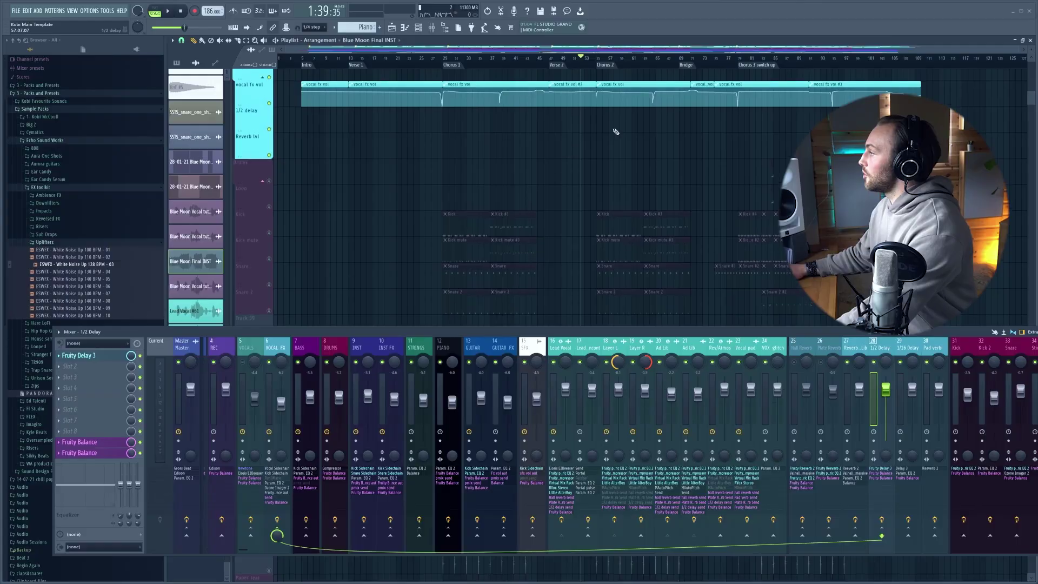
# Unmute the Hall Reverb and Plate Reverb sends, and review the VOCAL FX bus and the effect sends in the mixer
pyautogui.scroll(1, 387, 133)
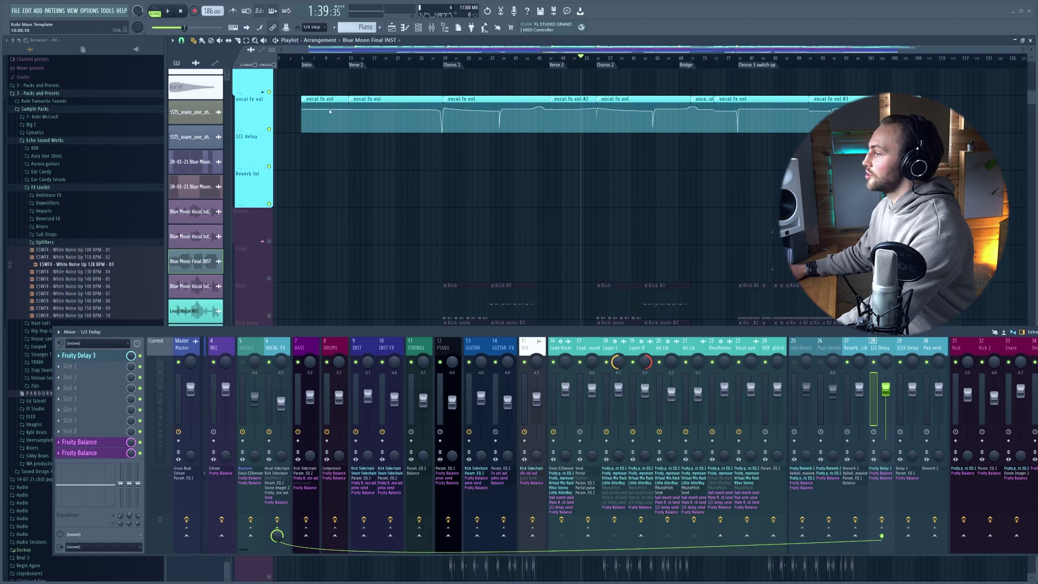
pyautogui.click(277, 347)
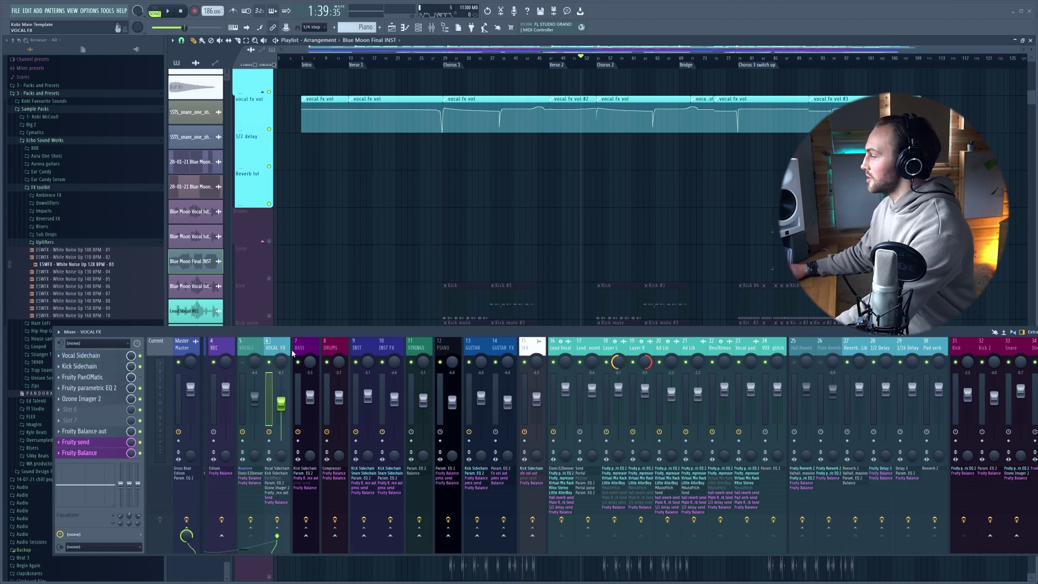
pyautogui.click(802, 349)
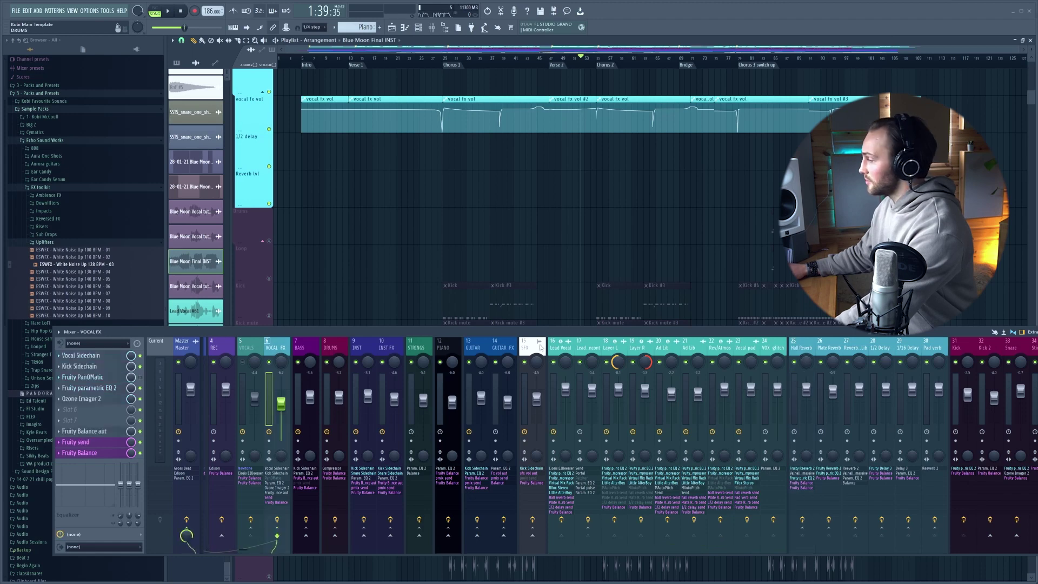
pyautogui.click(827, 347)
pyautogui.click(854, 347)
pyautogui.click(885, 346)
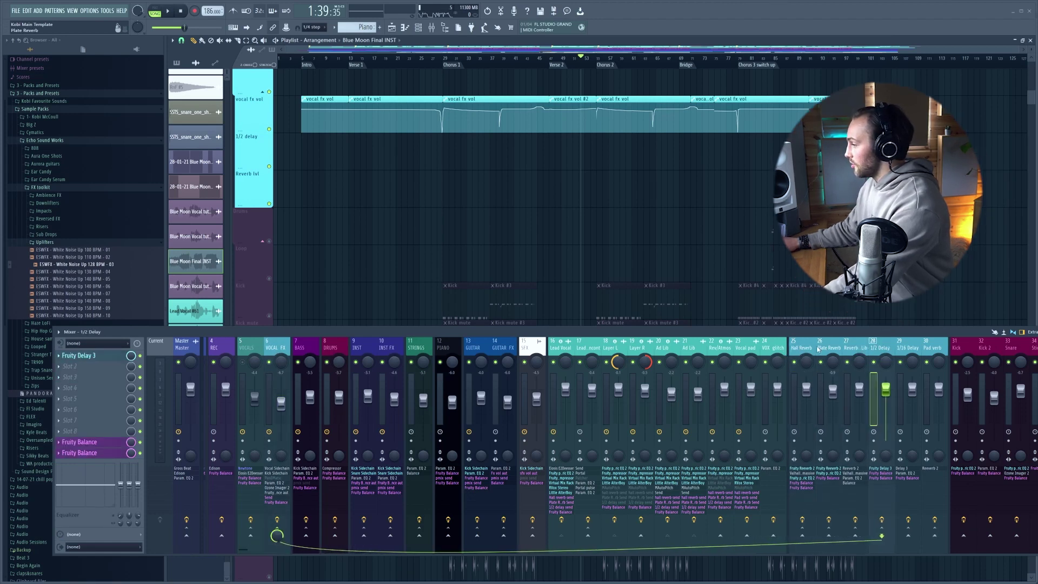
# Open Fruity Balance aut on the VOCAL FX bus and examine the vocal fx vol automation in the playlist
pyautogui.click(270, 347)
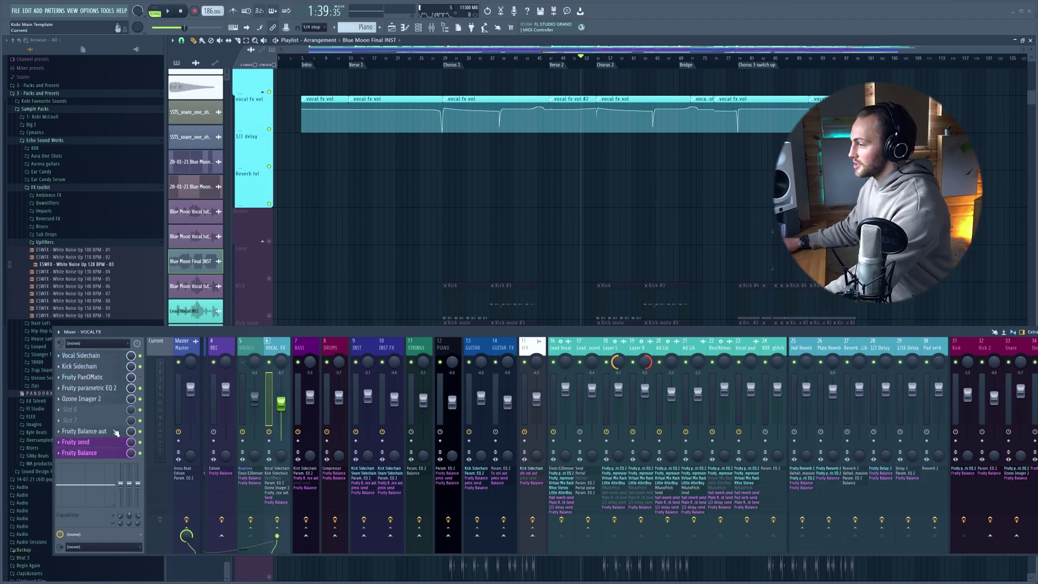
pyautogui.click(106, 432)
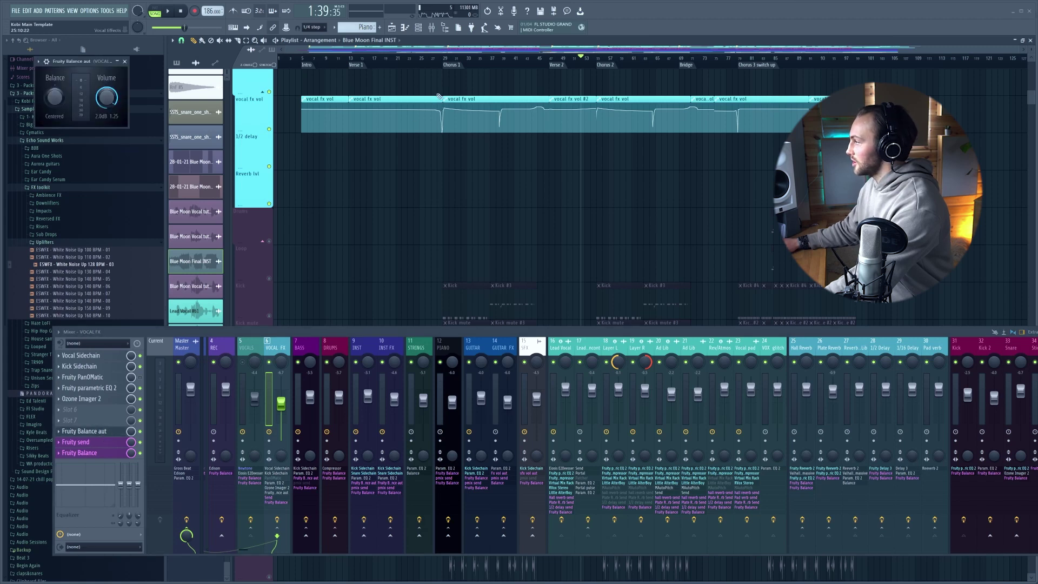
pyautogui.scroll(5, 433, 63)
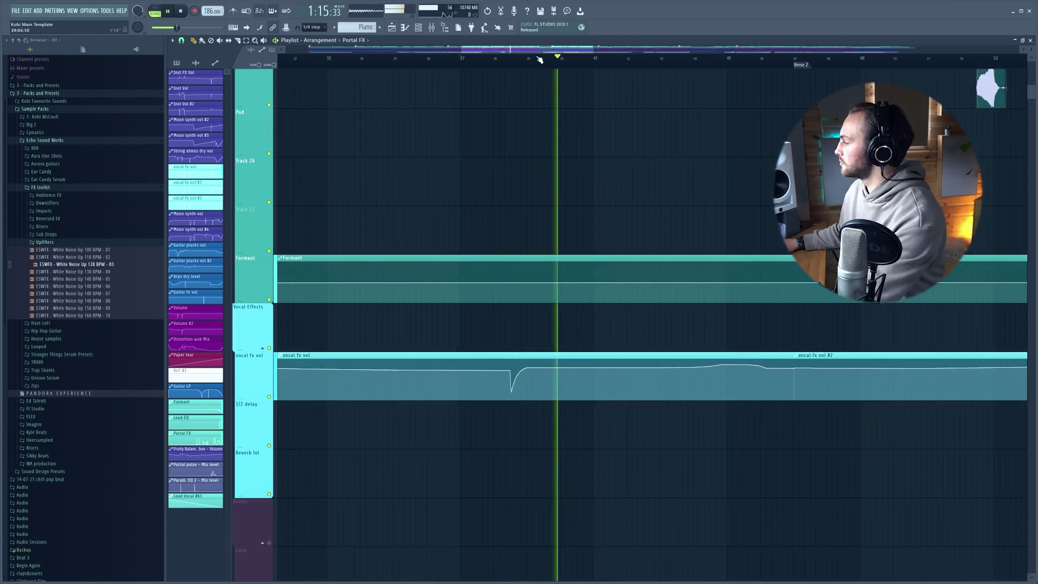
# Examine the Portal FX automation around Chorus 2 alongside the Portal effects on the Lead vocal chaincont track, closing Portal pulse when done
pyautogui.scroll(-3, 540, 60)
pyautogui.scroll(-4, 551, 195)
pyautogui.scroll(2, 562, 196)
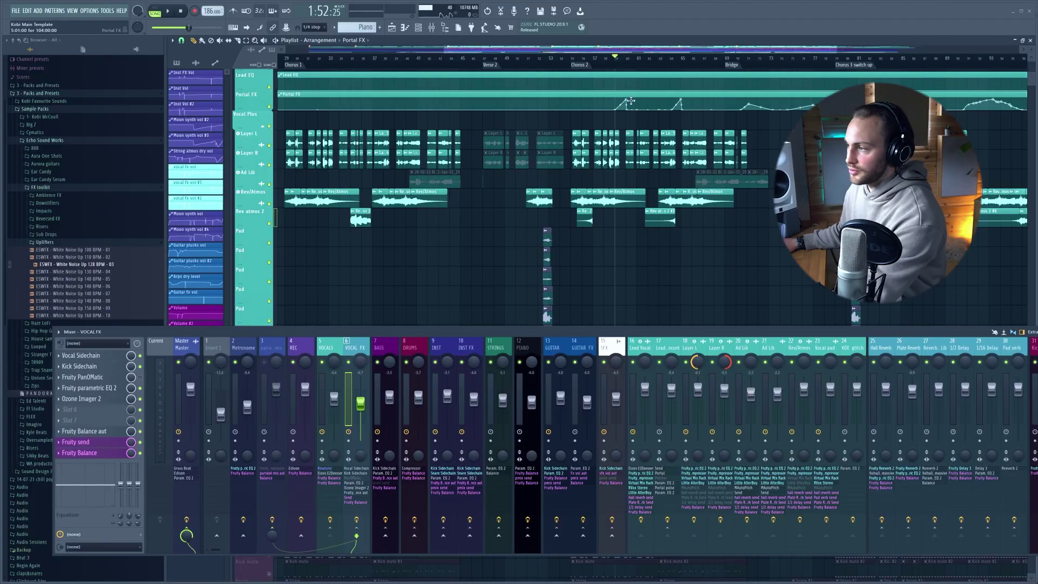
pyautogui.scroll(4, 625, 66)
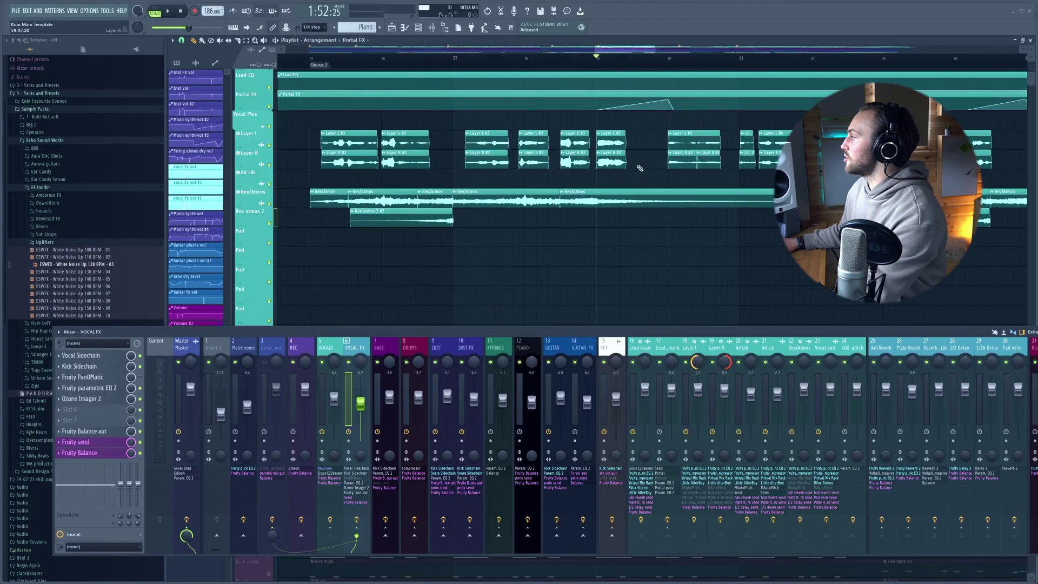
pyautogui.scroll(-2, 639, 168)
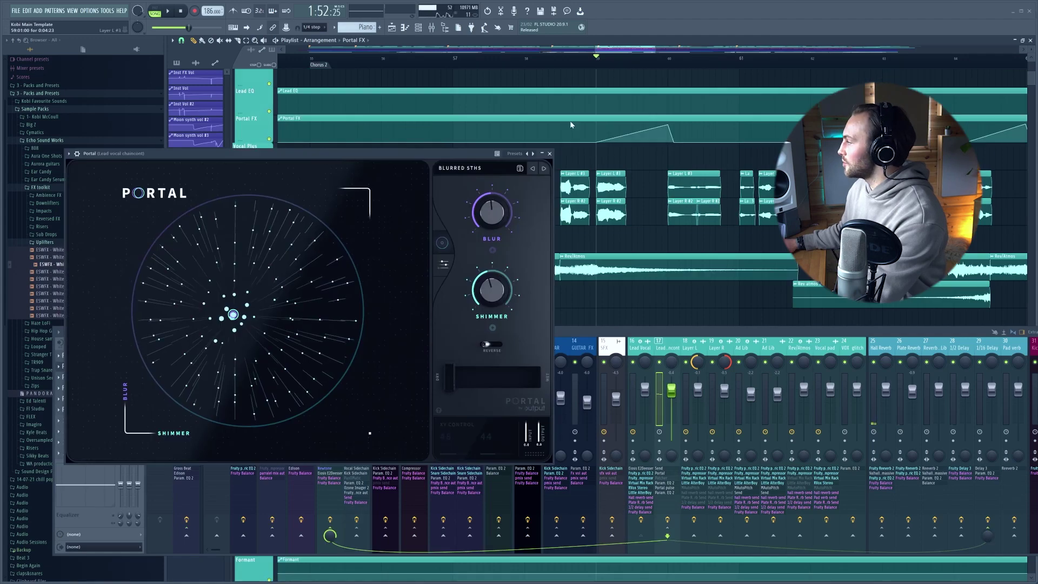
pyautogui.click(667, 346)
pyautogui.click(595, 59)
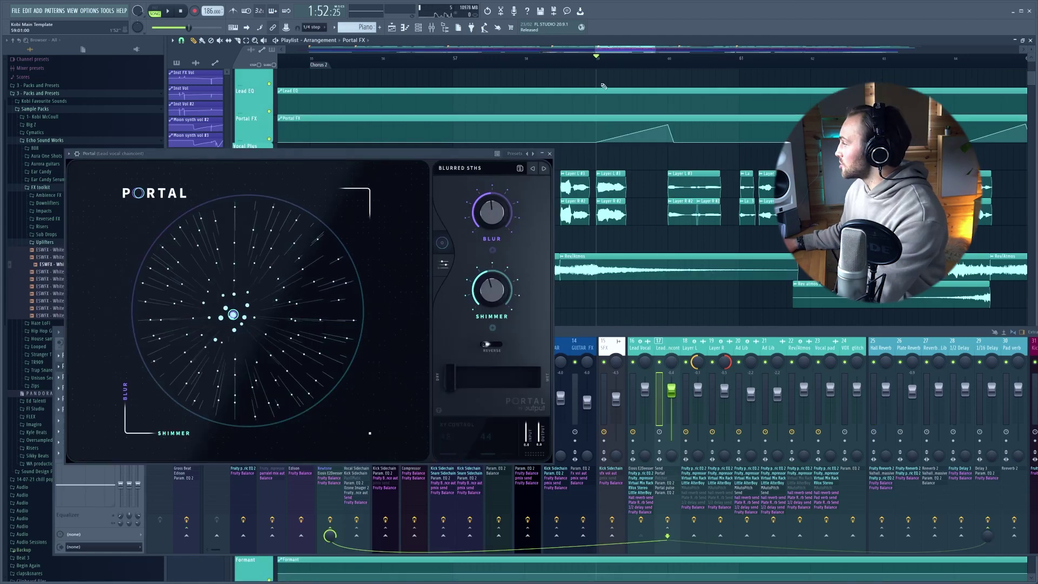
pyautogui.scroll(2, 634, 194)
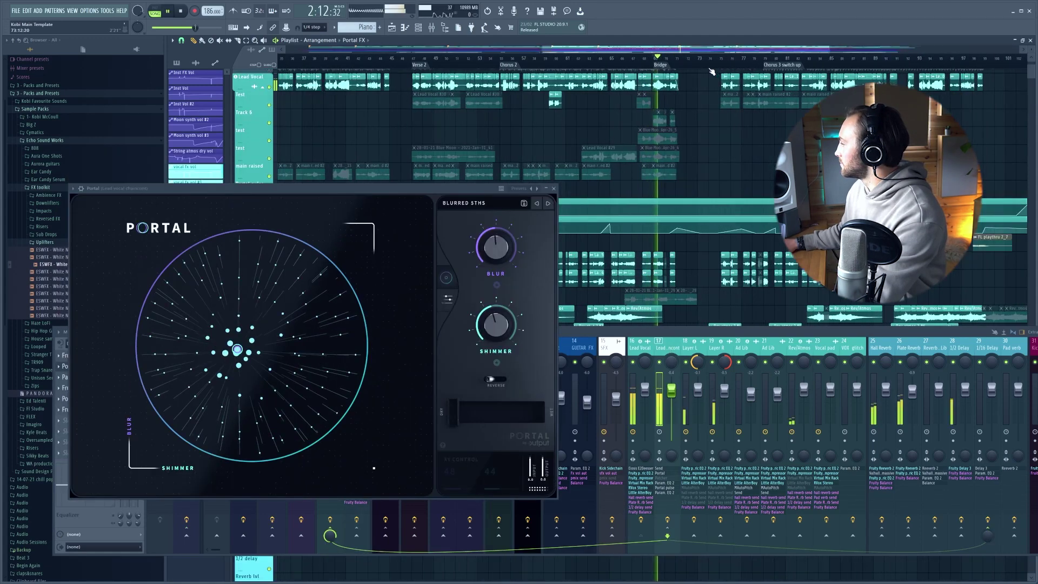
pyautogui.scroll(5, 711, 72)
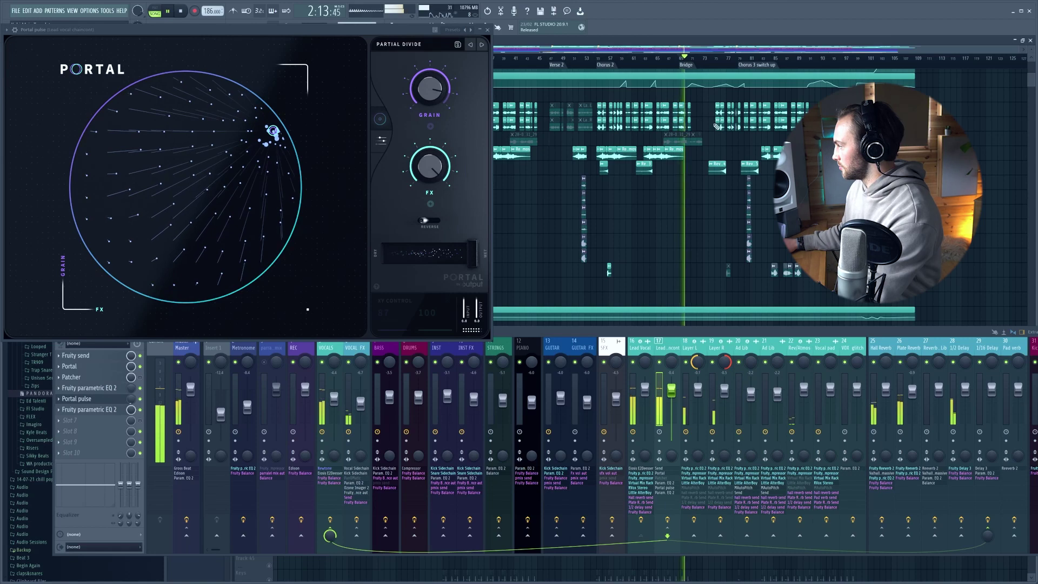
pyautogui.click(487, 29)
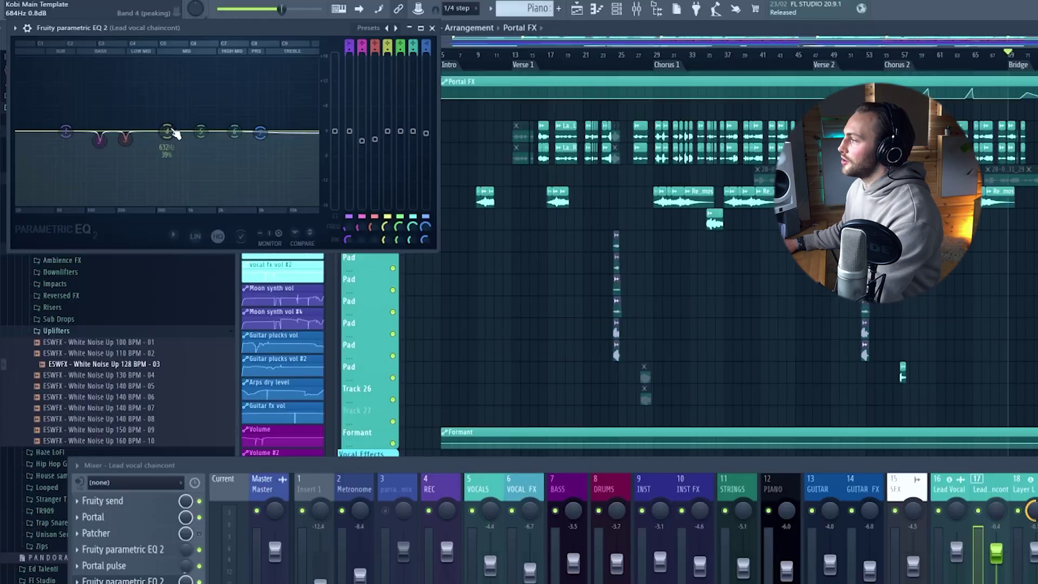
# Try a narrow band 4 boost swept across the high frequencies in the Lead vocal chaincont's Fruity parametric EQ 2, and undo it
pyautogui.moveTo(118, 110); pyautogui.dragTo(266, 78)
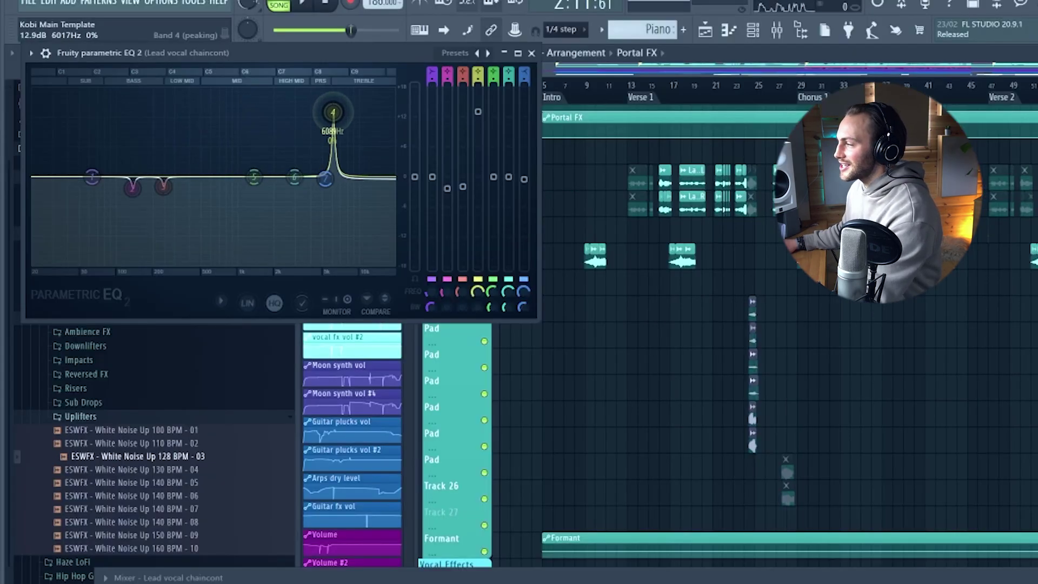
pyautogui.moveTo(332, 113); pyautogui.dragTo(289, 223)
pyautogui.hotkey('ctrl', 'z')
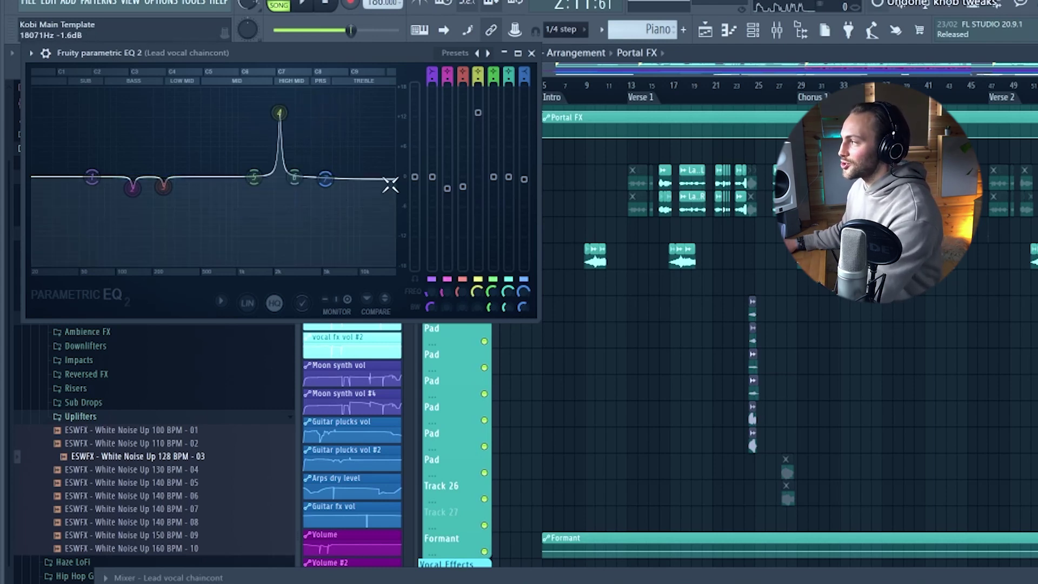
pyautogui.hotkey('ctrl', 'z')
pyautogui.hotkey('ctrl', 'z')
pyautogui.hotkey('ctrl', 'z')
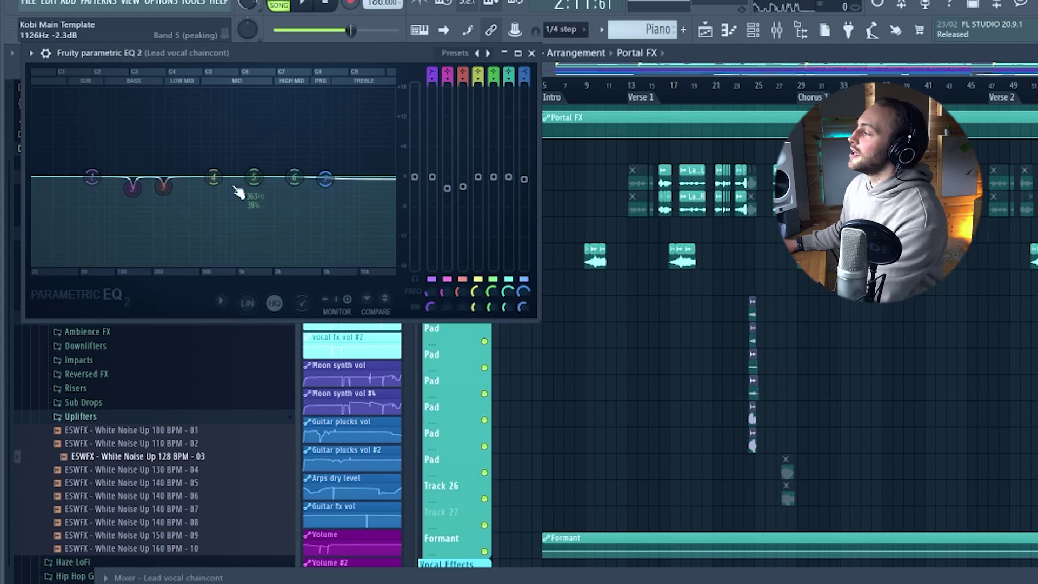
# Move band 4 closer to band 5 in the Lead vocal chaincont EQ, and view the Lead Vocal's Fruity parametric EQ 2 for comparison
pyautogui.moveTo(214, 177); pyautogui.dragTo(241, 154)
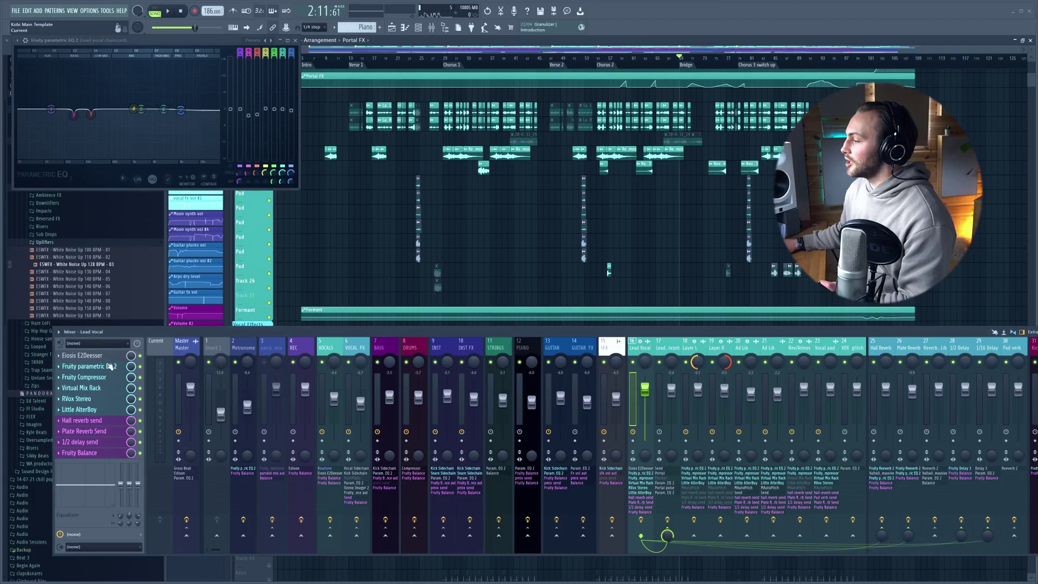
pyautogui.click(109, 367)
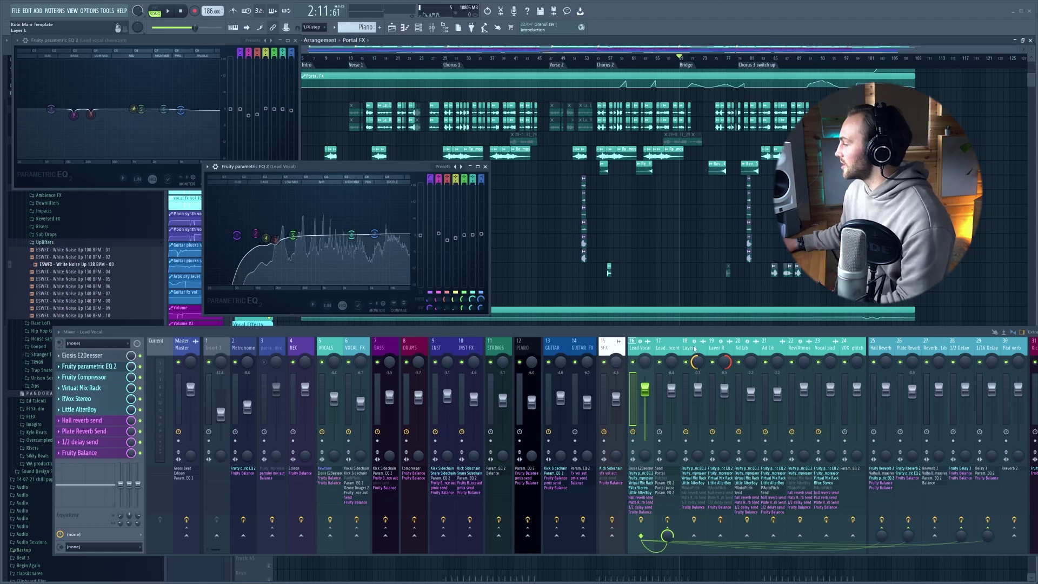
pyautogui.click(688, 349)
pyautogui.click(660, 356)
pyautogui.click(195, 124)
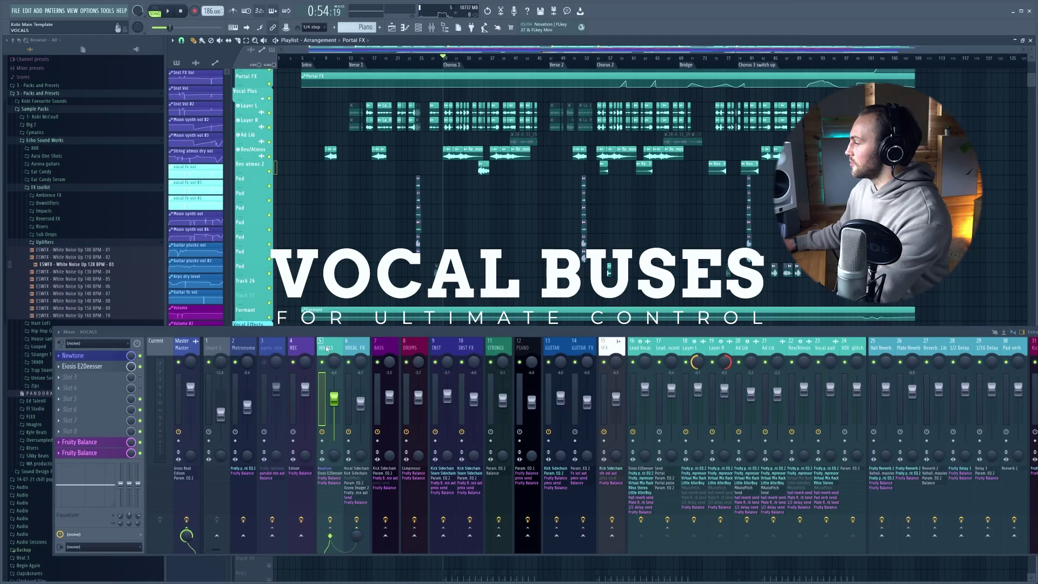
# Open the Eiosis E2Deesser on the VOCALS bus and browse its preset categories
pyautogui.click(350, 346)
pyautogui.click(331, 349)
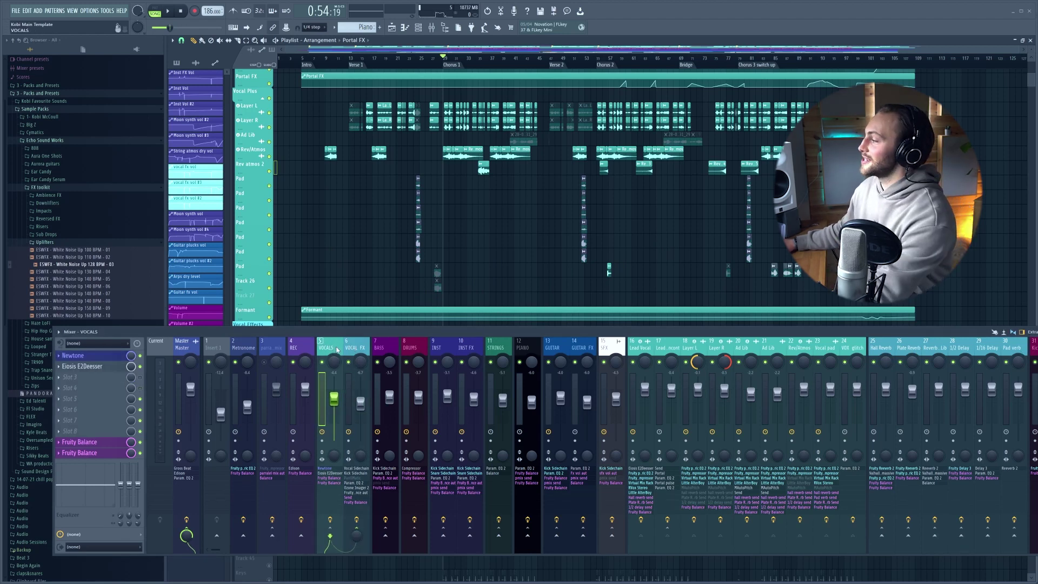
pyautogui.click(86, 366)
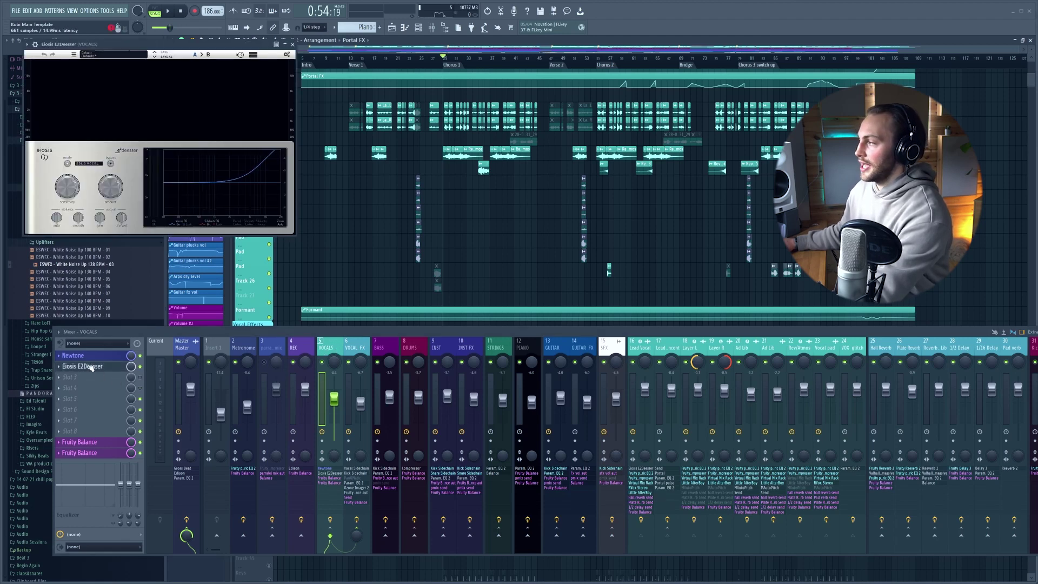
pyautogui.click(106, 56)
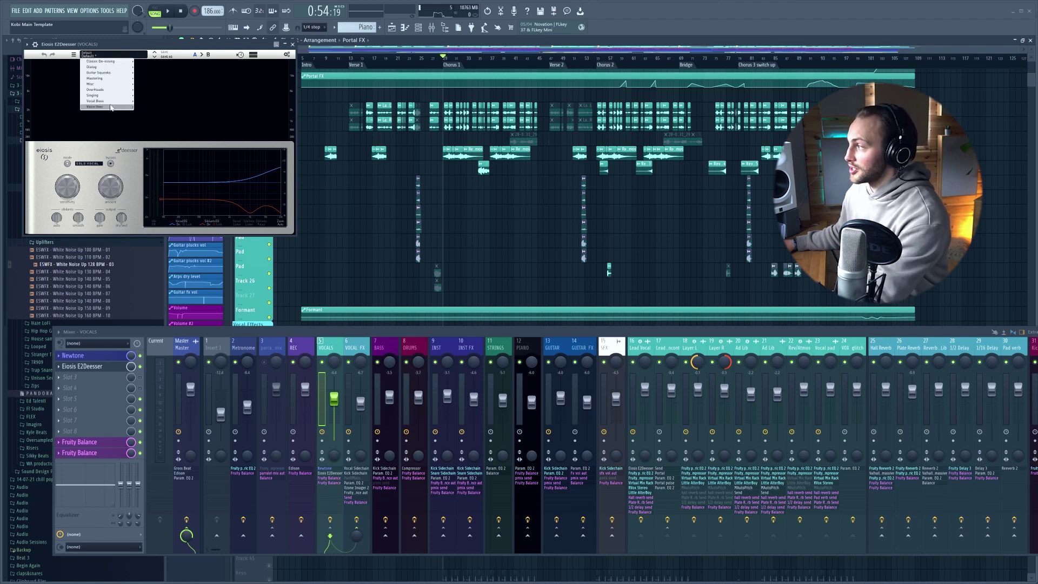
pyautogui.moveTo(112, 102)
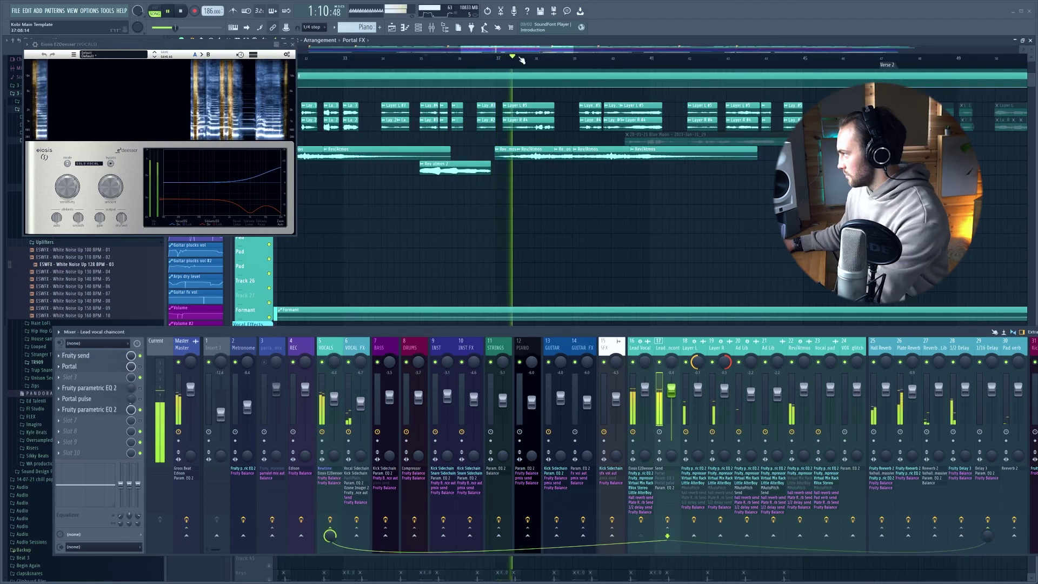
# Monitor the VOCALS bus de-esser's spectrum while playing the vocals in Chorus 1
pyautogui.scroll(-8, 530, 58)
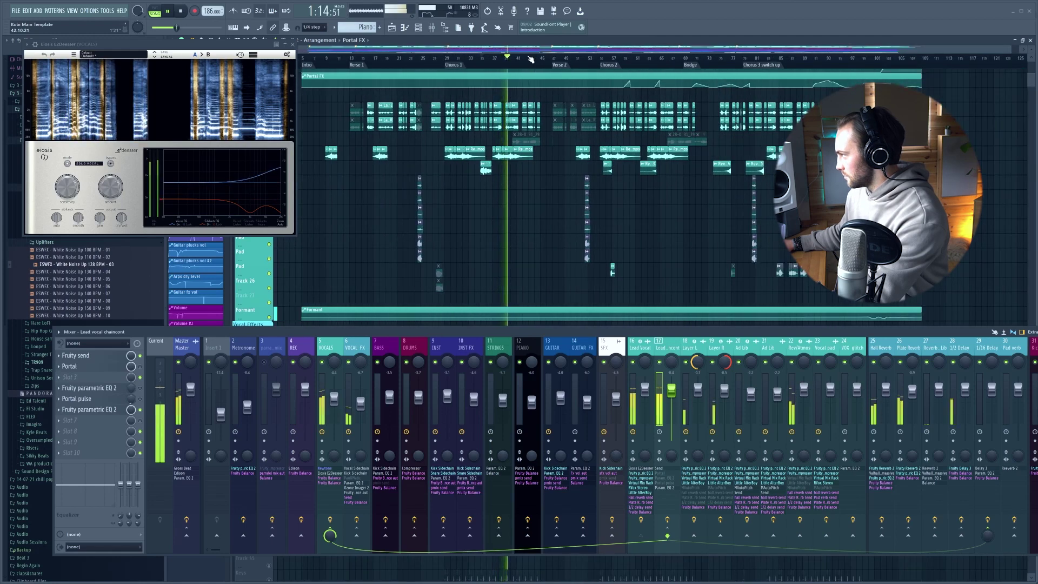
pyautogui.scroll(5, 531, 58)
pyautogui.scroll(2, 530, 58)
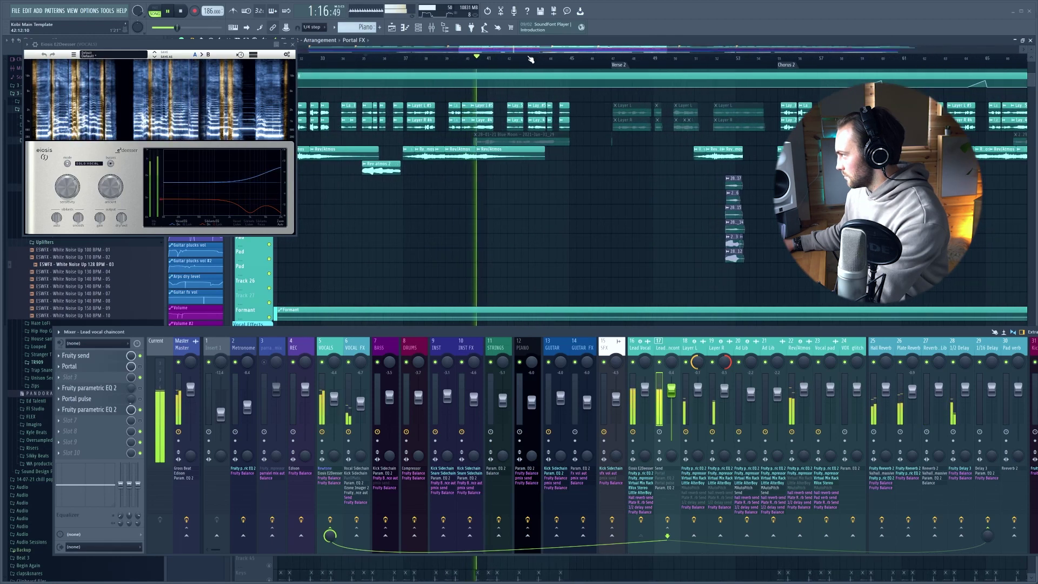
pyautogui.scroll(-3, 531, 58)
pyautogui.scroll(-3, 530, 58)
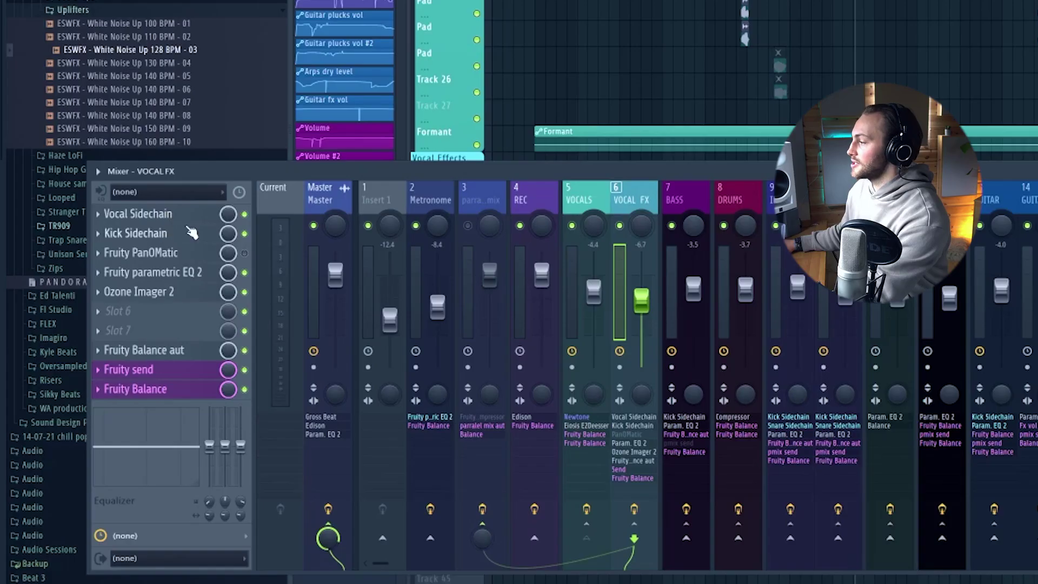
# Unmute the Drums group in the playlist and adjust the Kick Sidechain threshold on the VOCAL FX bus during playback
pyautogui.scroll(-5, 498, 67)
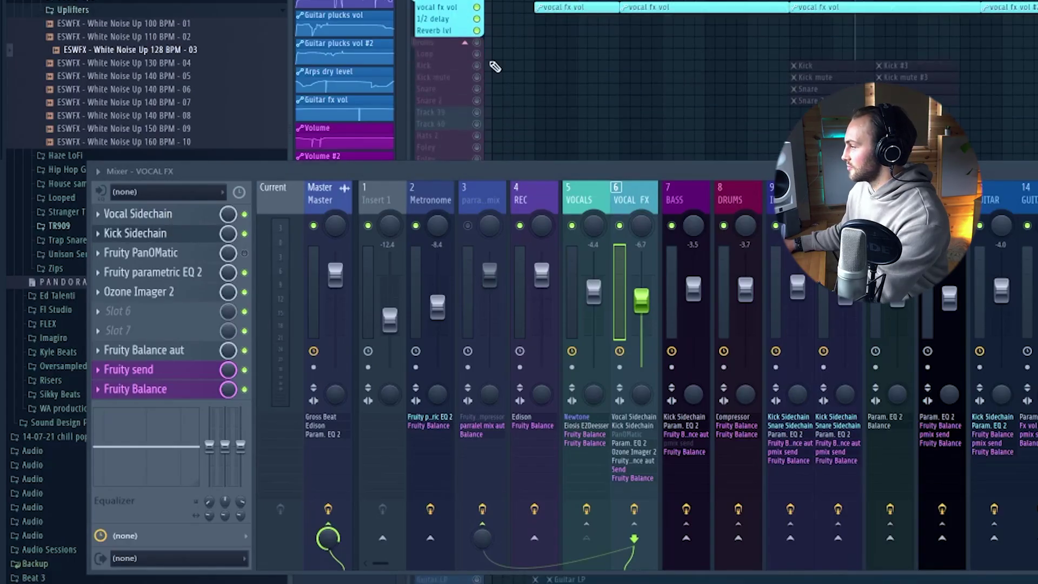
pyautogui.click(477, 42)
pyautogui.scroll(3, 789, 108)
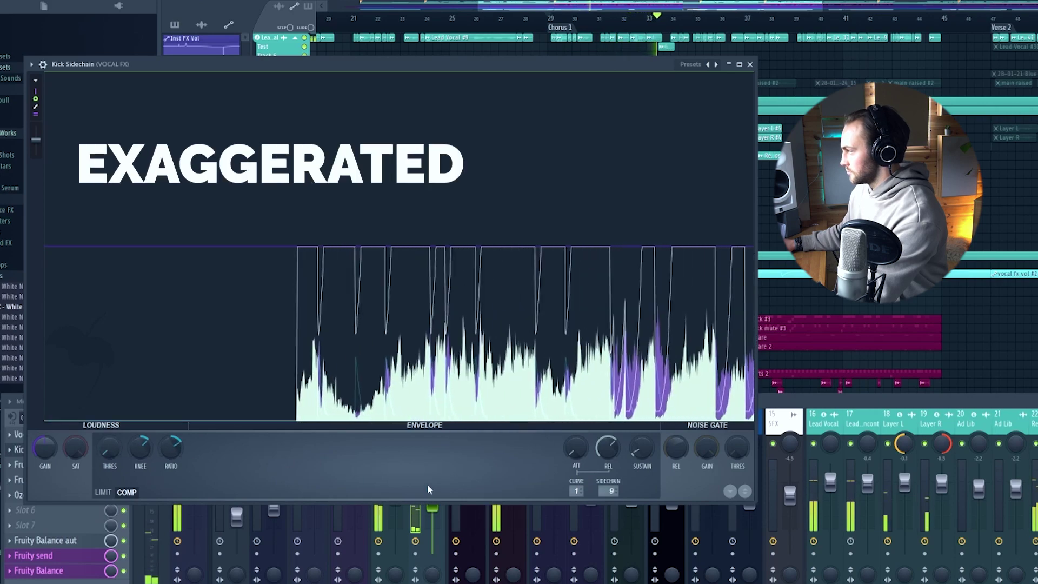
pyautogui.moveTo(109, 448); pyautogui.dragTo(109, 428)
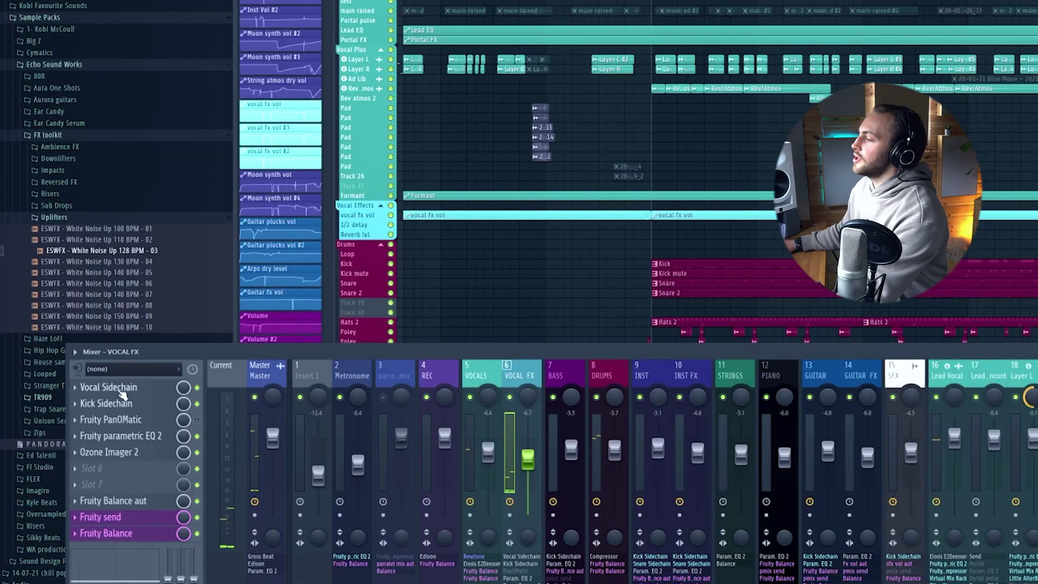
# Open the Vocal Sidechain on VOCAL FX, check the VOCALS bus feeding it, and monitor its ducking during playback
pyautogui.click(125, 389)
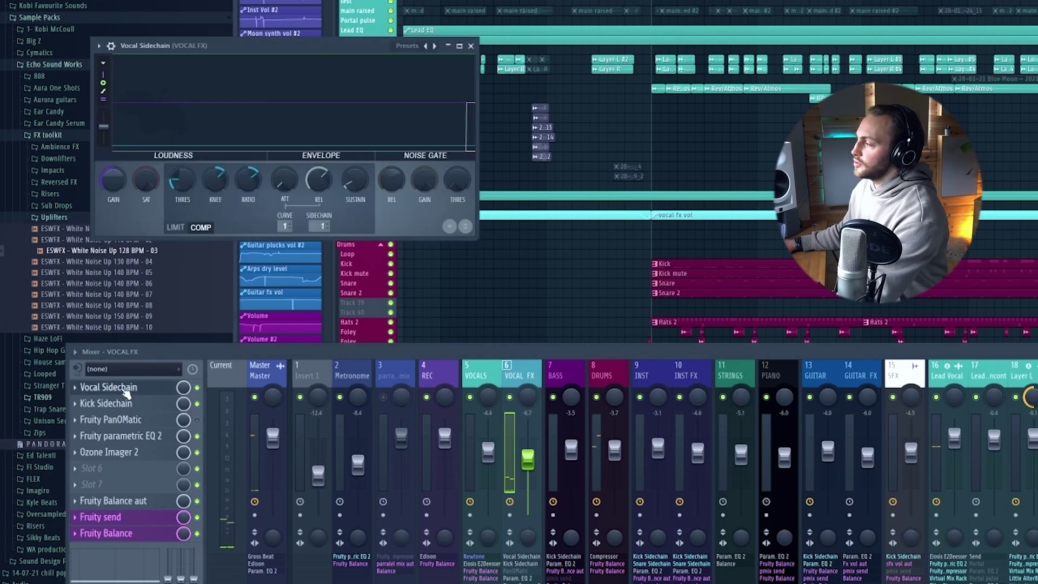
pyautogui.click(490, 378)
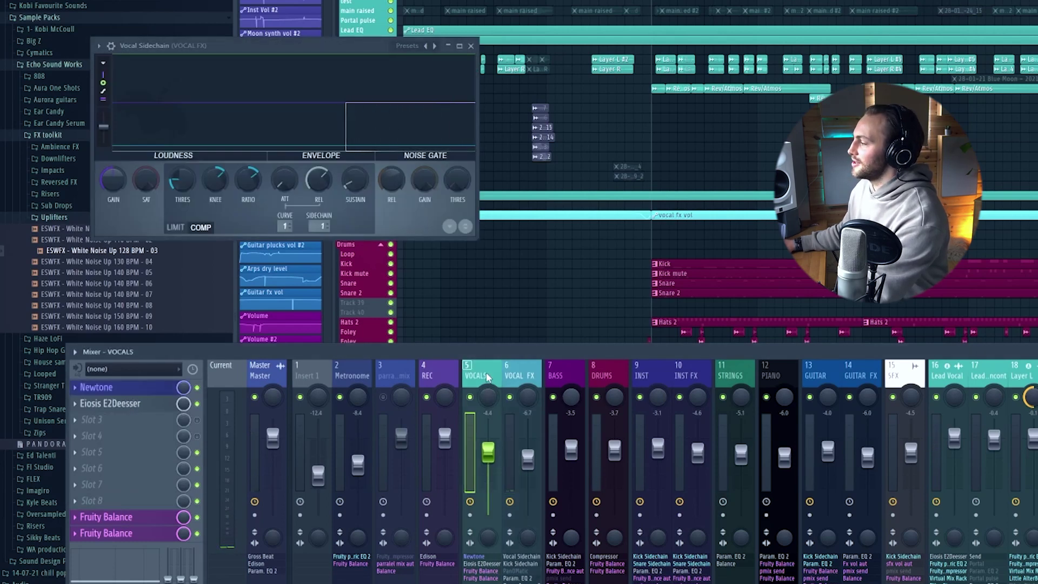
pyautogui.click(524, 376)
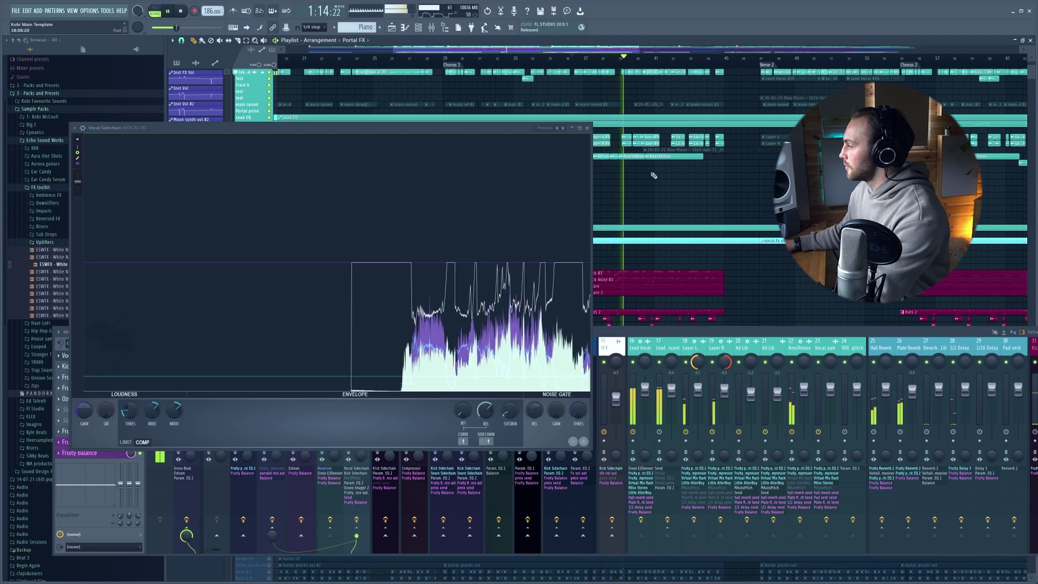
pyautogui.press('space')
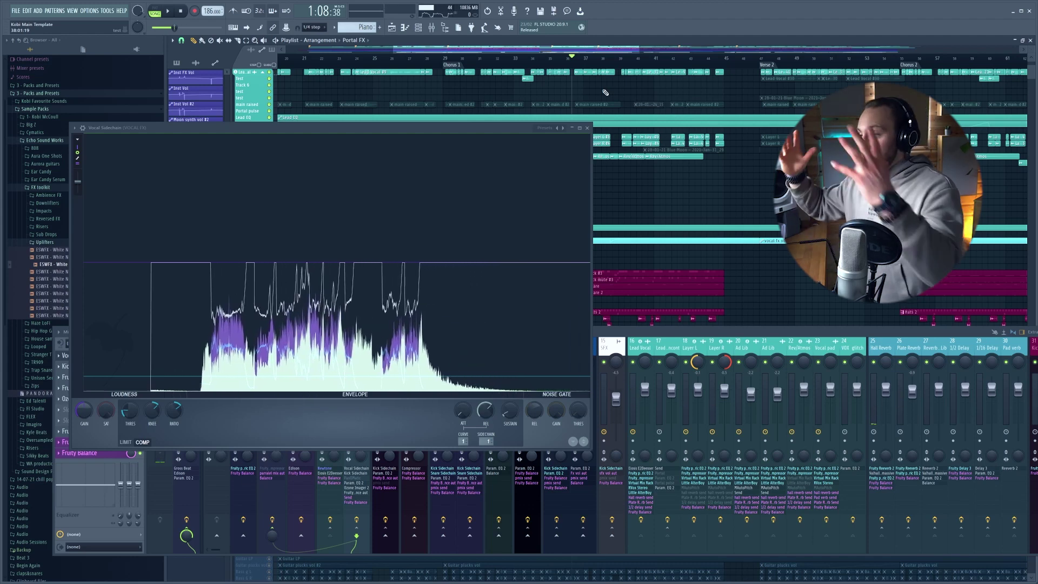
# Play the vocals from the middle of Chorus 1 while monitoring the Vocal Sidechain's ducking, and adjust its compressor threshold
pyautogui.click(550, 59)
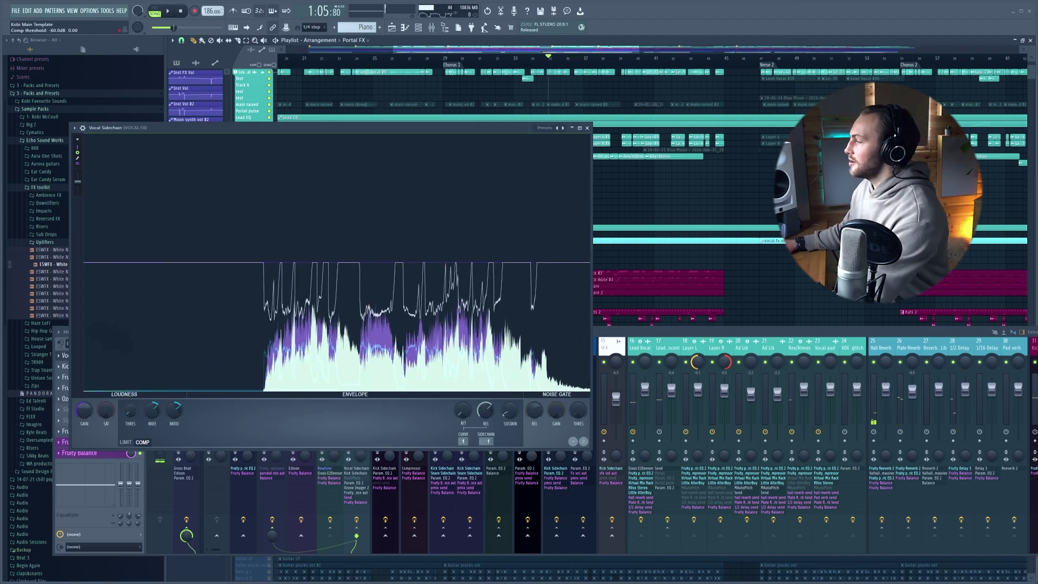
pyautogui.press('space')
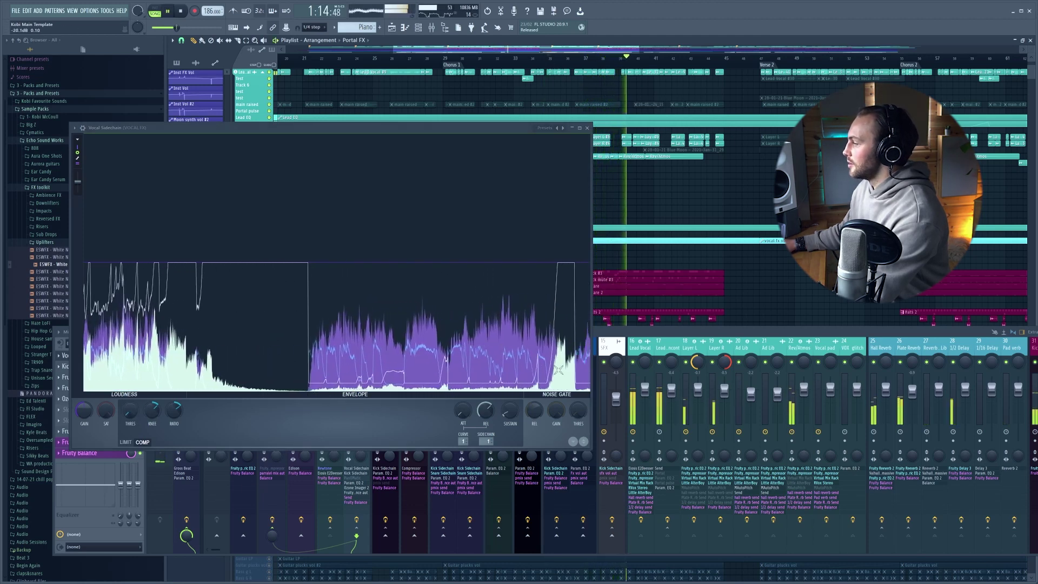
pyautogui.press('space')
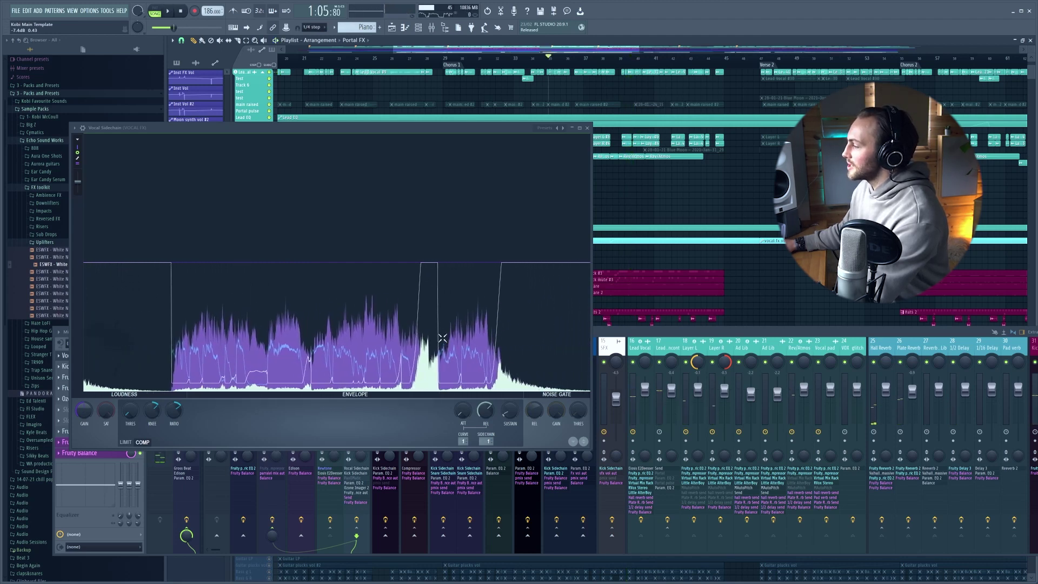
pyautogui.click(403, 316)
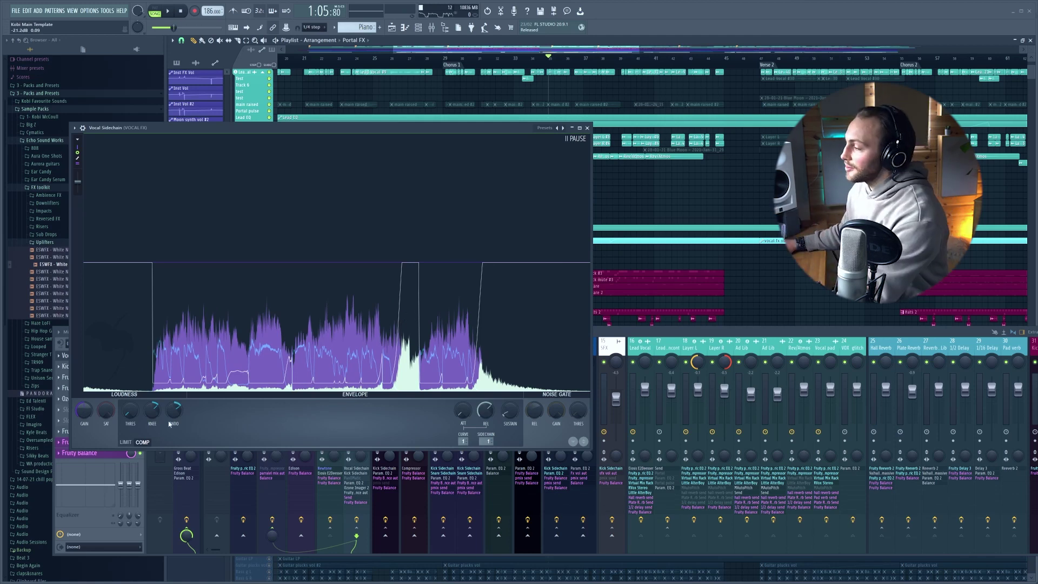
pyautogui.moveTo(131, 413); pyautogui.dragTo(167, 403)
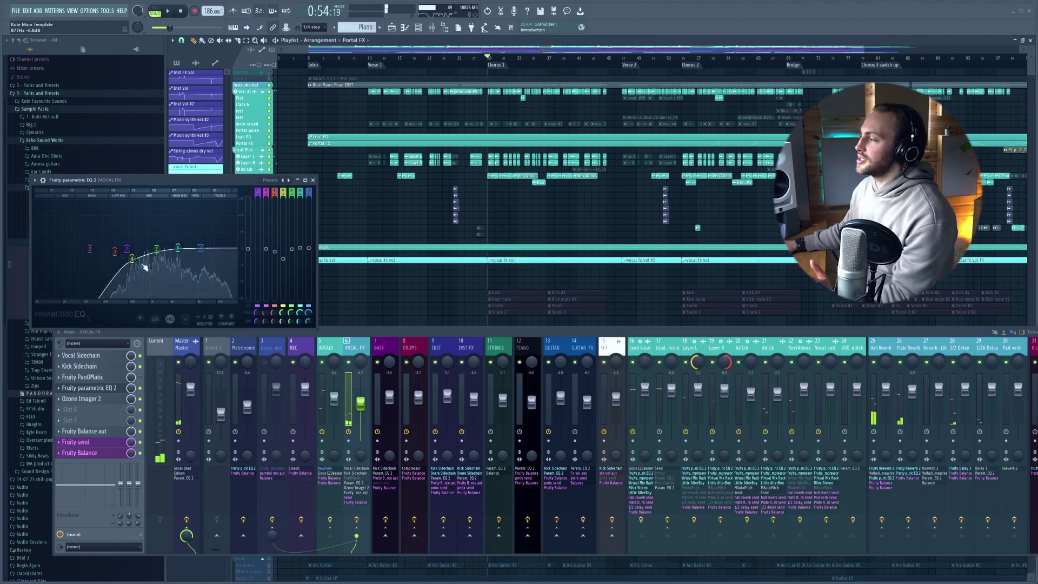
# Lower the high-pass band of the VOCAL FX parametric EQ to 339 Hz and view the bus's Ozone Imager 2 settings
pyautogui.moveTo(127, 249); pyautogui.dragTo(118, 249)
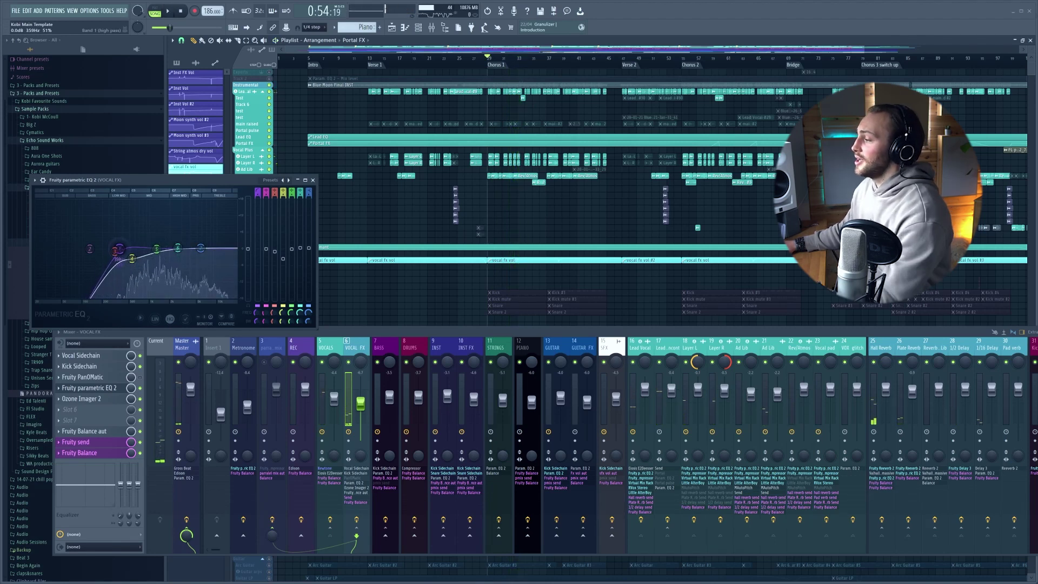
pyautogui.click(107, 401)
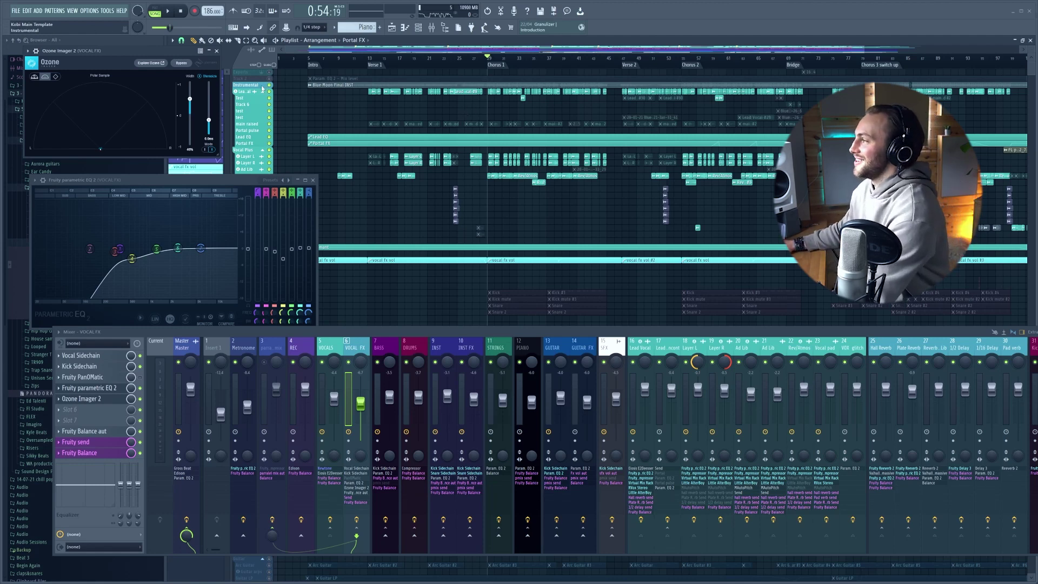
pyautogui.click(216, 52)
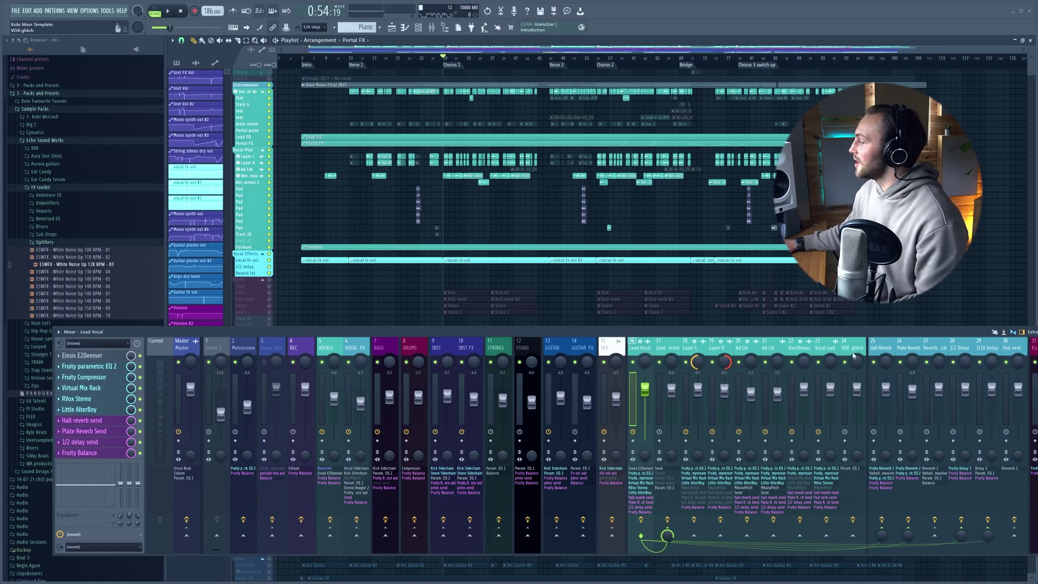
# Inspect the effect chains and send routing of the Layer L, Layer R and Ad Lib mixer tracks
pyautogui.click(694, 345)
pyautogui.click(720, 347)
pyautogui.click(694, 346)
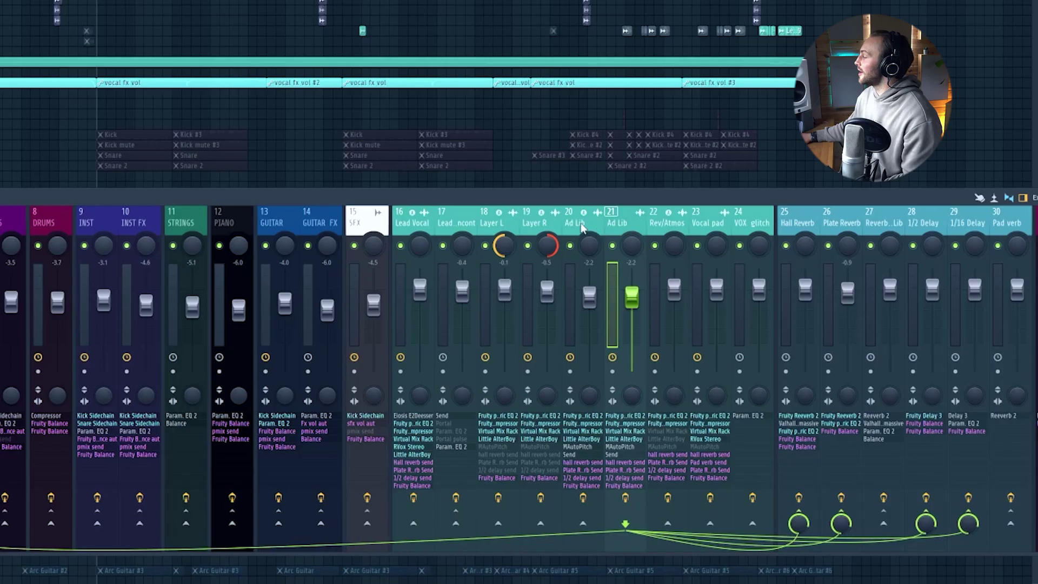
pyautogui.click(744, 348)
pyautogui.click(620, 227)
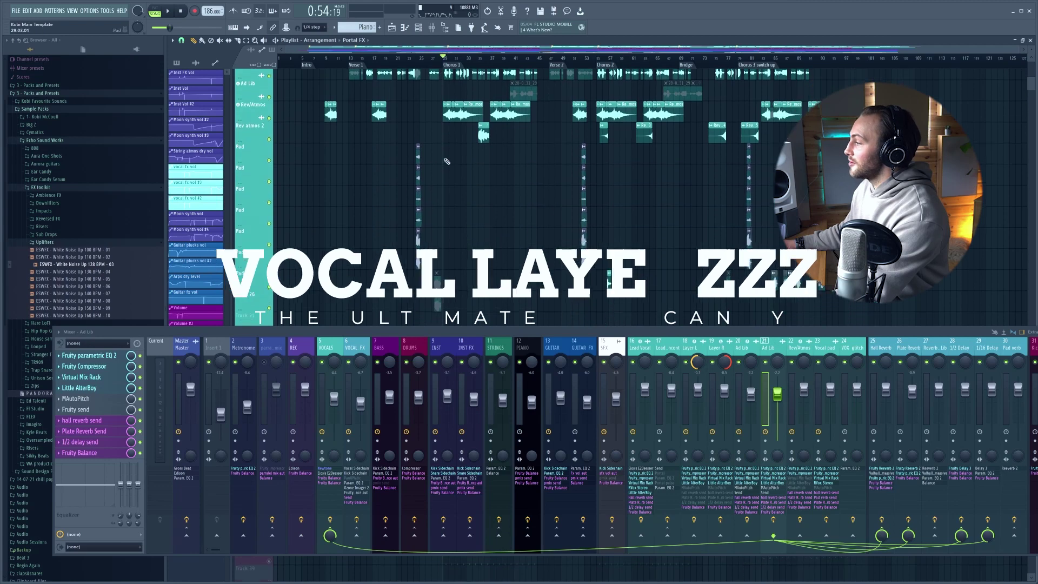
# Examine the Layer L, Layer R, Ad Lib, Rev/Atmos and Pad clips in the playlist, and audition the doubled layers
pyautogui.scroll(-3, 446, 161)
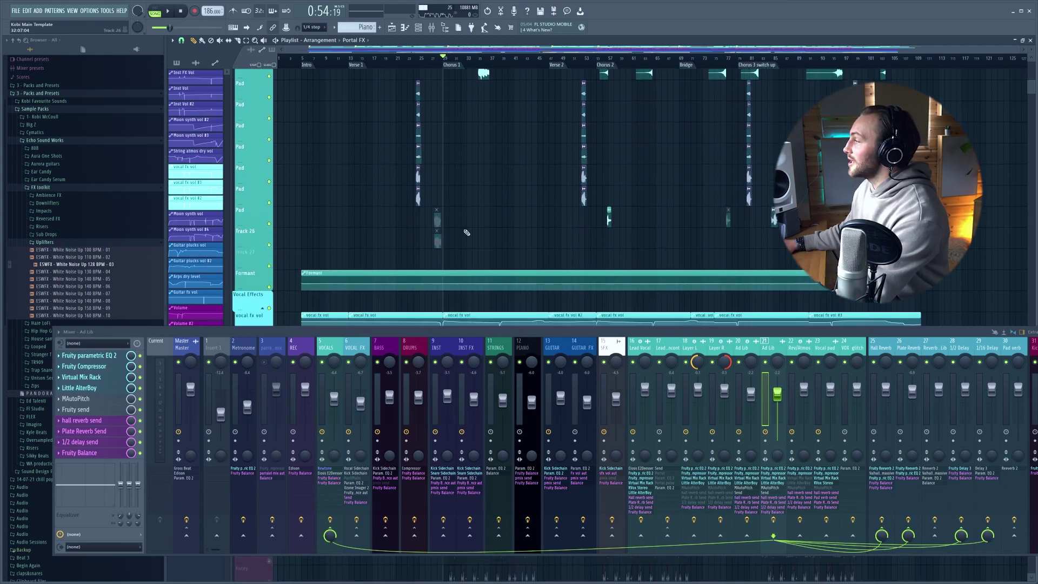
pyautogui.scroll(5, 465, 232)
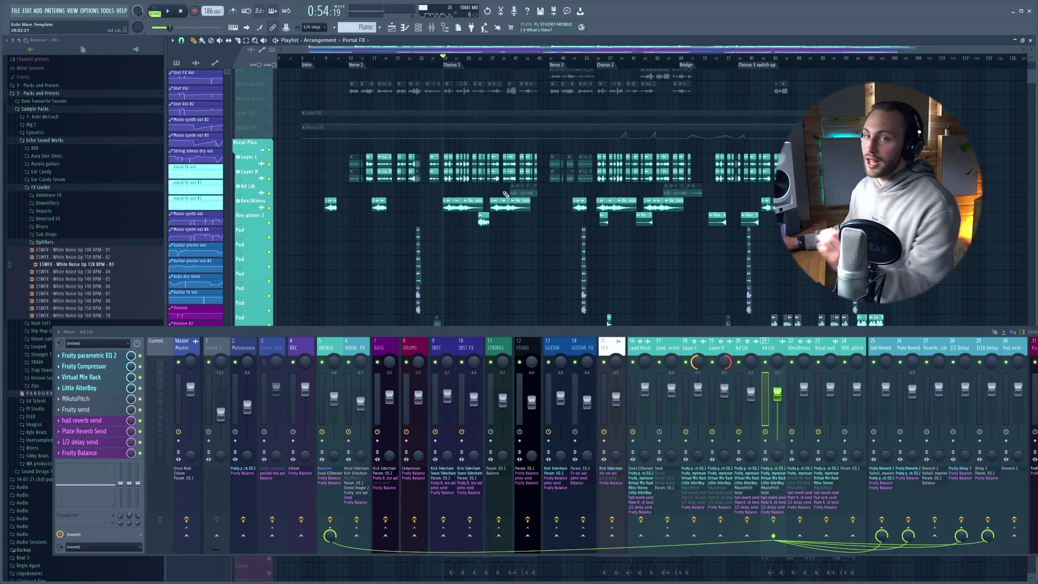
pyautogui.scroll(5, 508, 66)
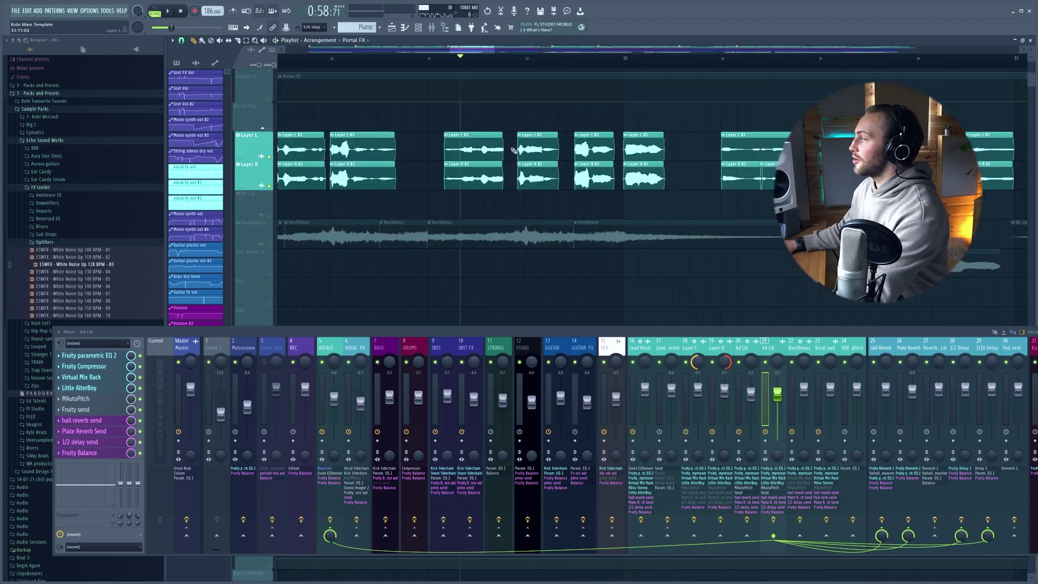
pyautogui.scroll(6, 514, 156)
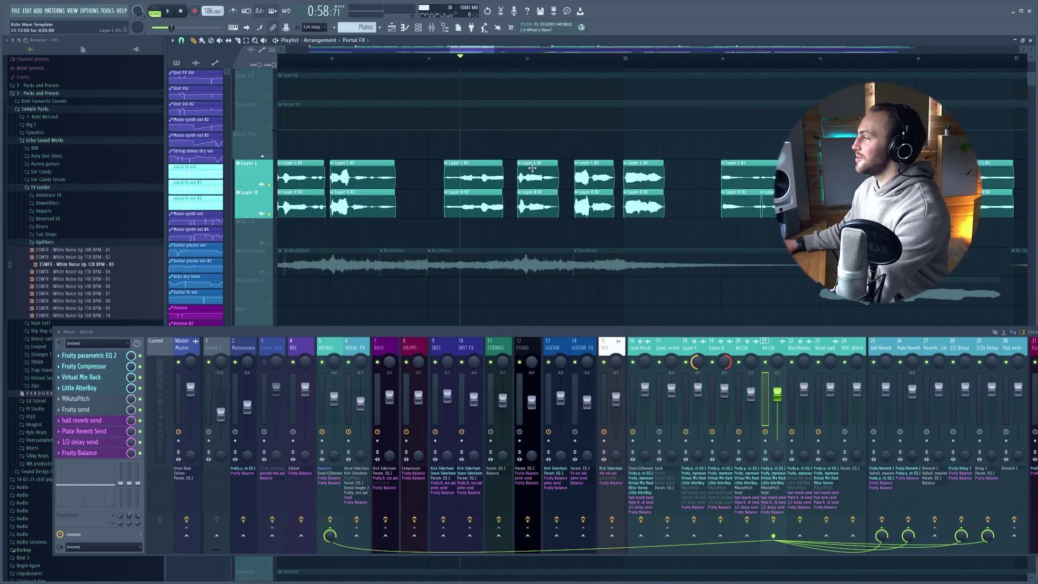
pyautogui.scroll(-3, 323, 138)
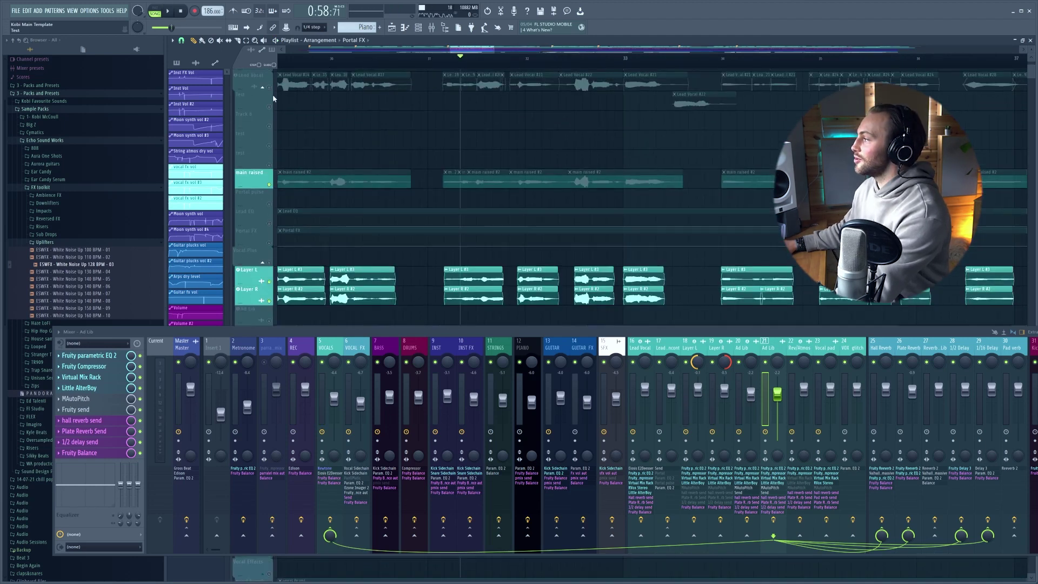
pyautogui.press('space')
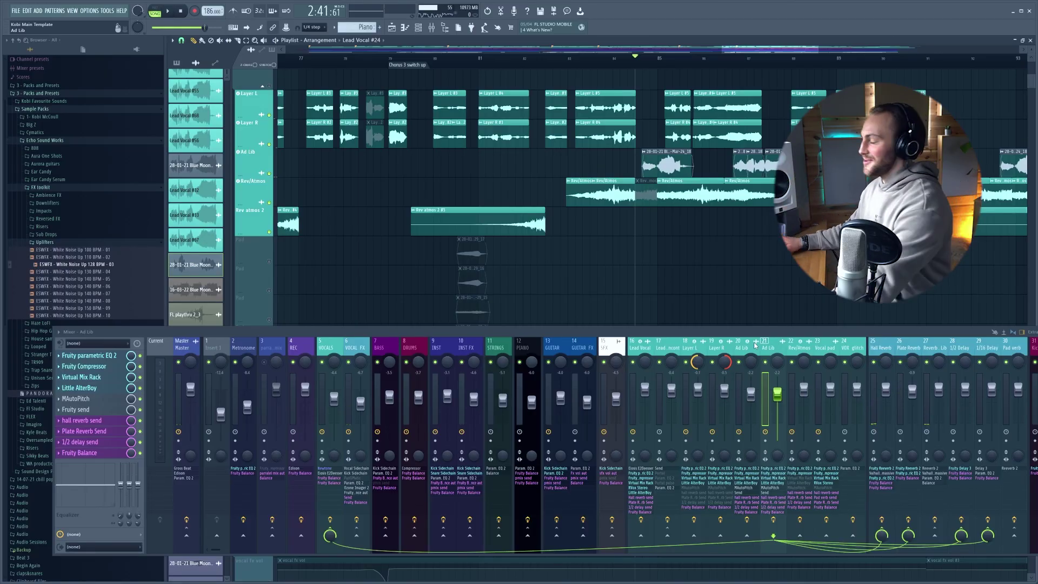
# Audition the layers, ad libs, Rev/Atmos clips and stacked pads in the Chorus 3 switch up section
pyautogui.press('space')
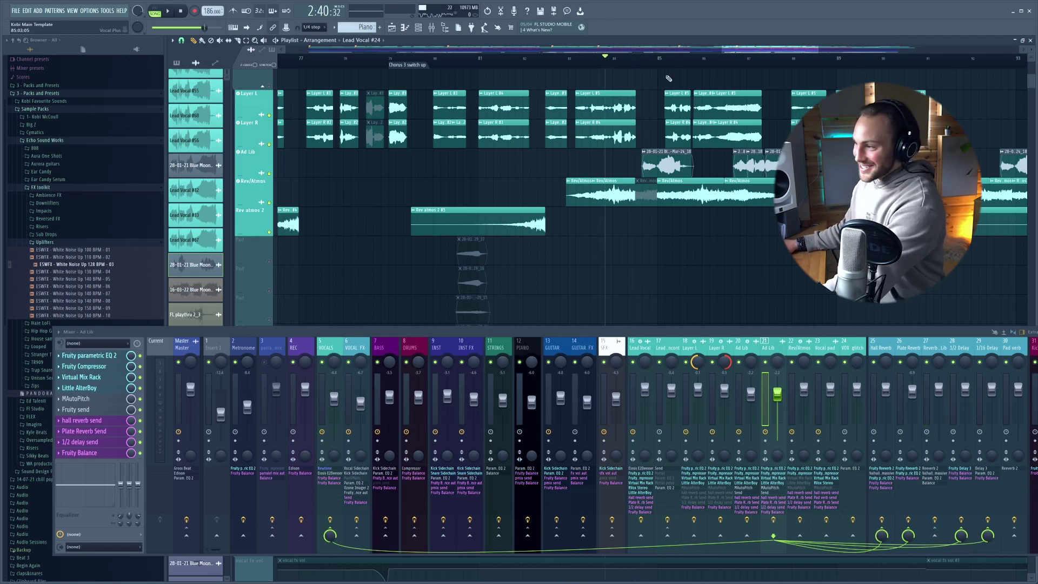
pyautogui.press('space')
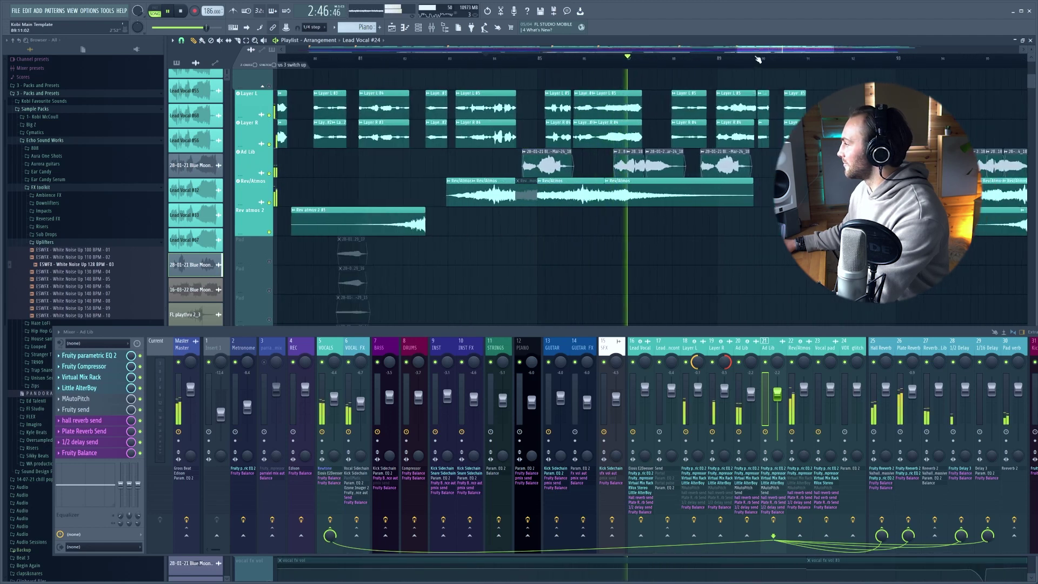
pyautogui.scroll(-2, 756, 59)
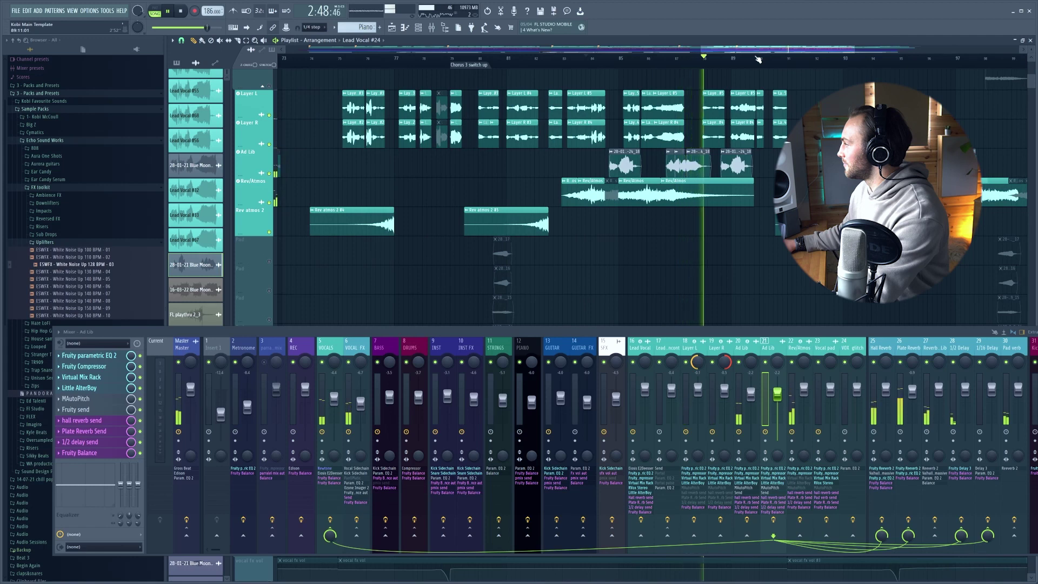
pyautogui.scroll(2, 758, 59)
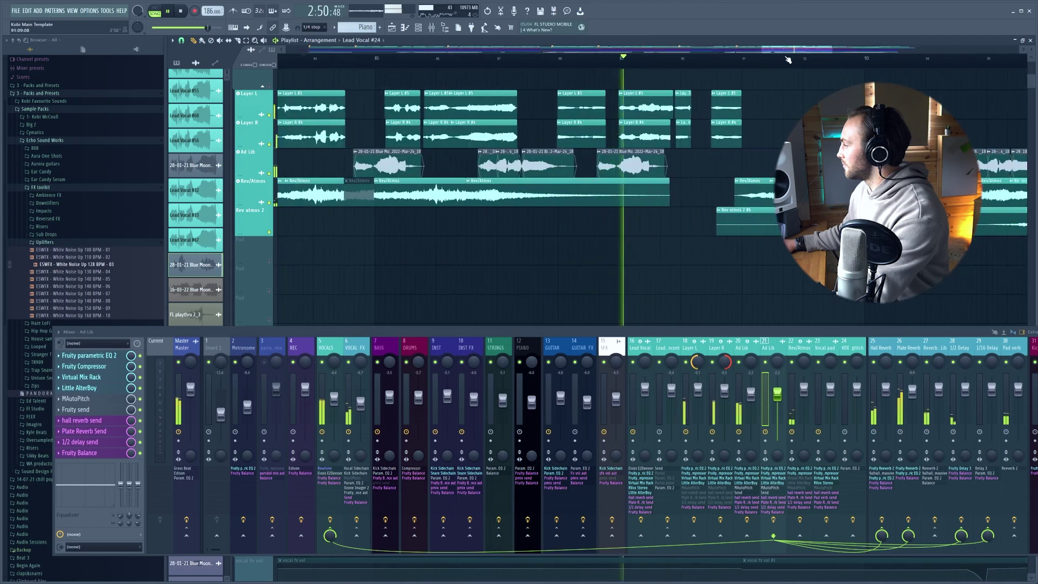
pyautogui.scroll(-2, 751, 65)
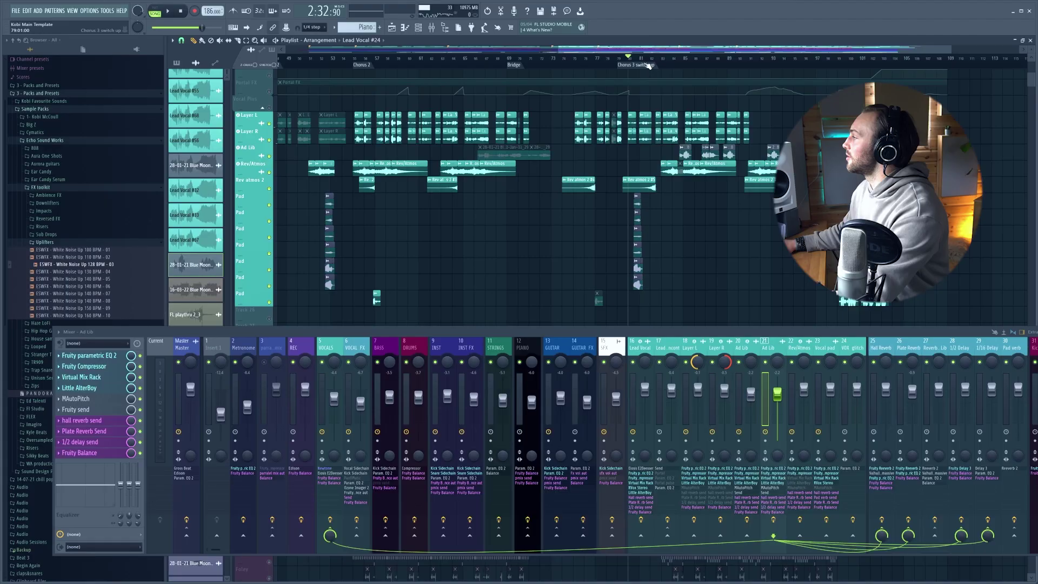
pyautogui.scroll(3, 651, 65)
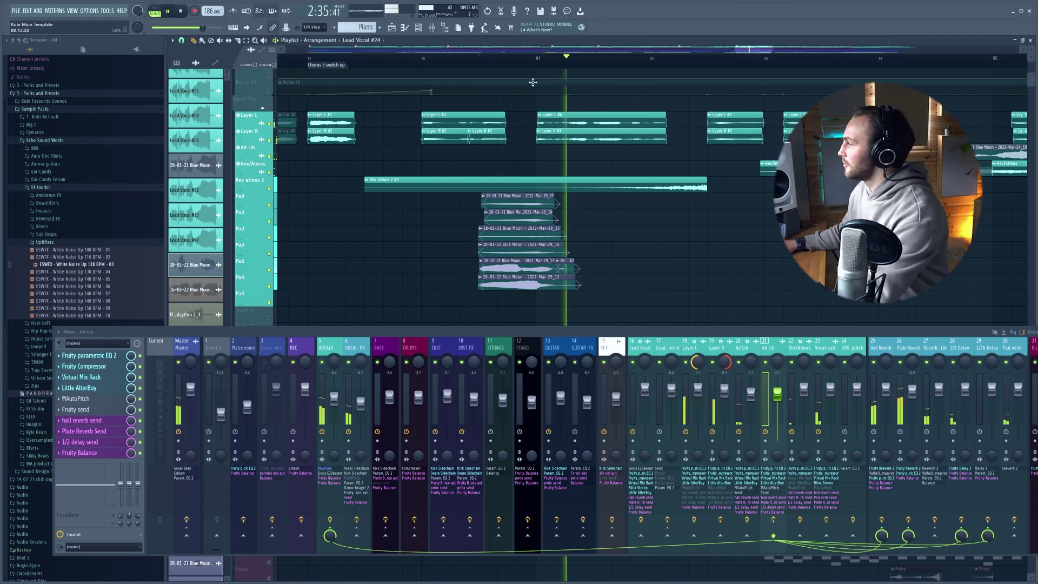
# Play the ad libs and Rev/Atmos clips around bar 95 with the lead vocal, and review the surrounding vocal tracks
pyautogui.scroll(-1, 540, 59)
pyautogui.scroll(-5, 541, 59)
pyautogui.scroll(-4, 541, 60)
pyautogui.scroll(-3, 541, 60)
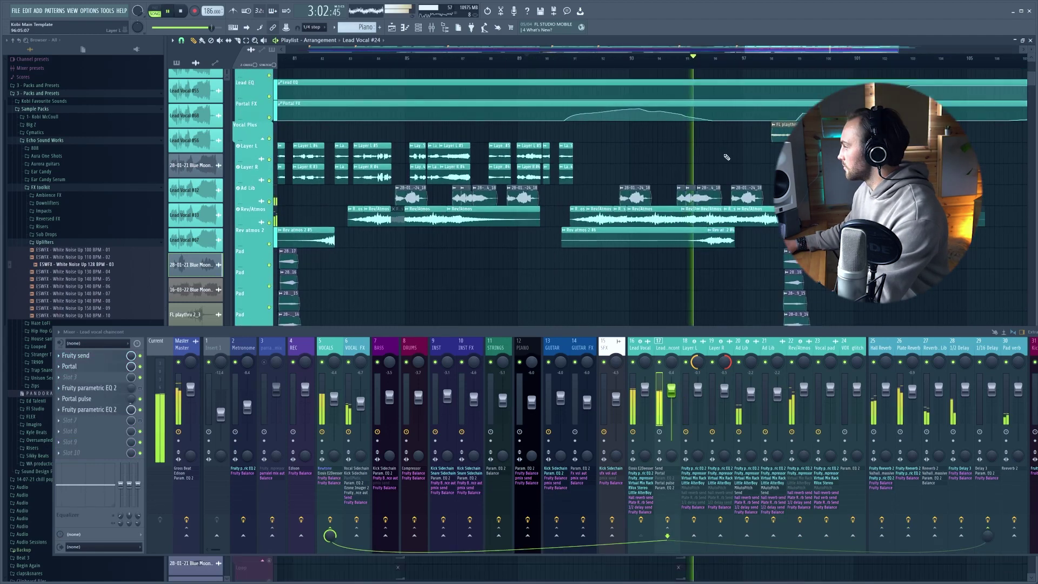
pyautogui.scroll(-3, 727, 157)
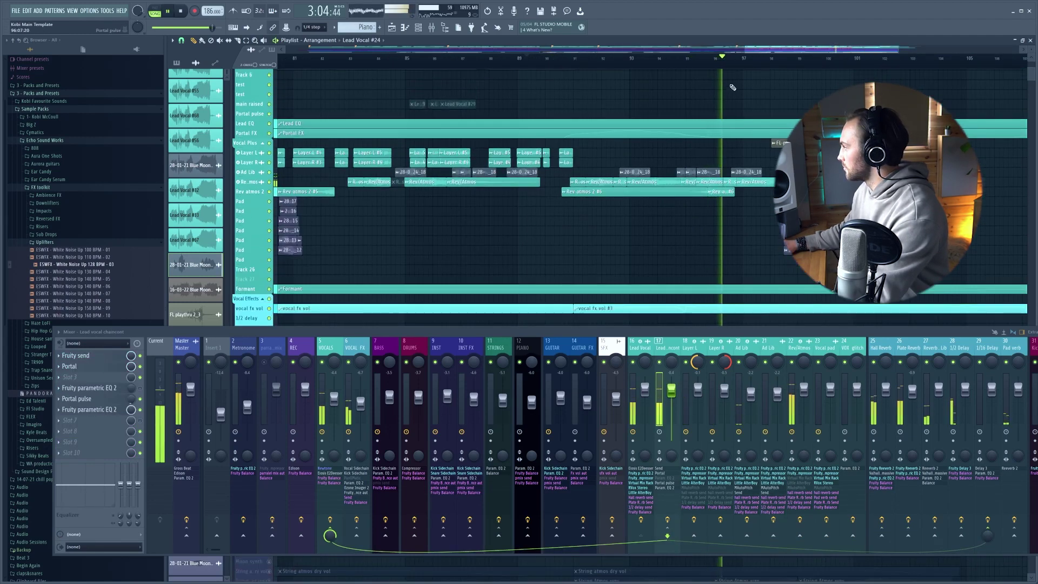
pyautogui.scroll(-3, 827, 73)
pyautogui.scroll(5, 827, 73)
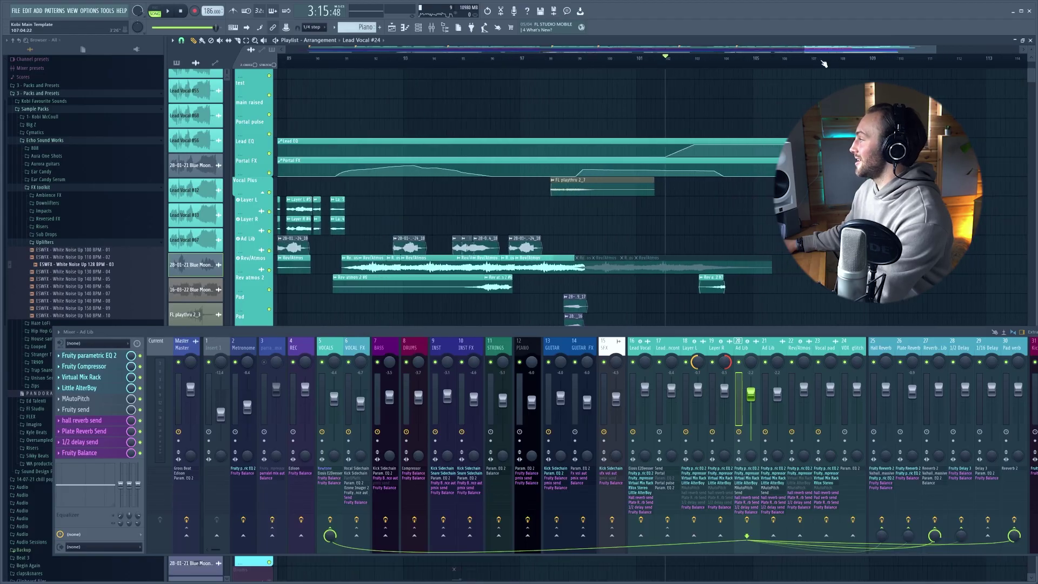
# Locate the Lead EQ automation near the song's end and open the first parametric EQ on the Lead vocal chaincont track
pyautogui.scroll(5, 764, 171)
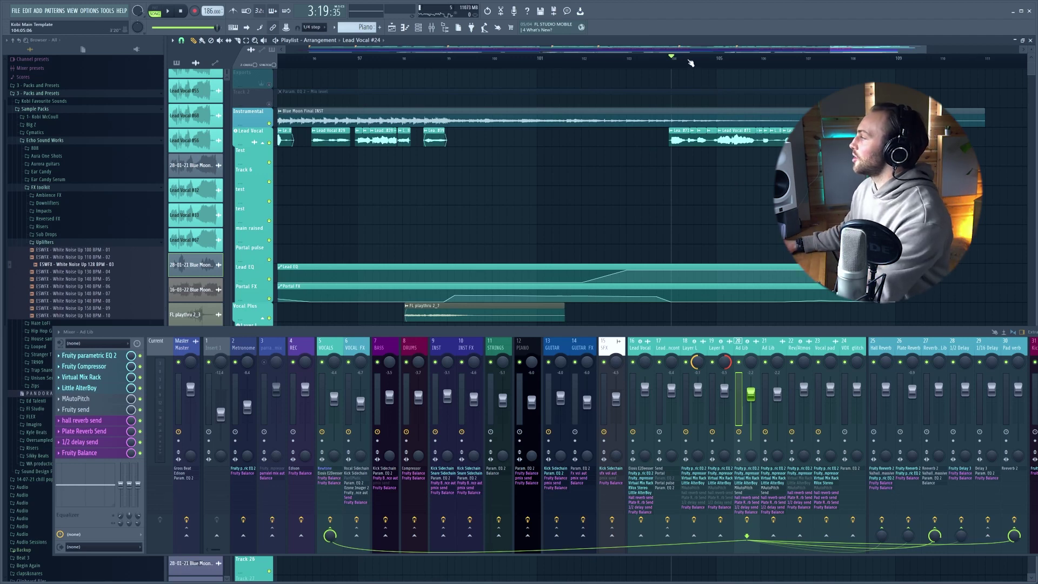
pyautogui.scroll(-3, 690, 63)
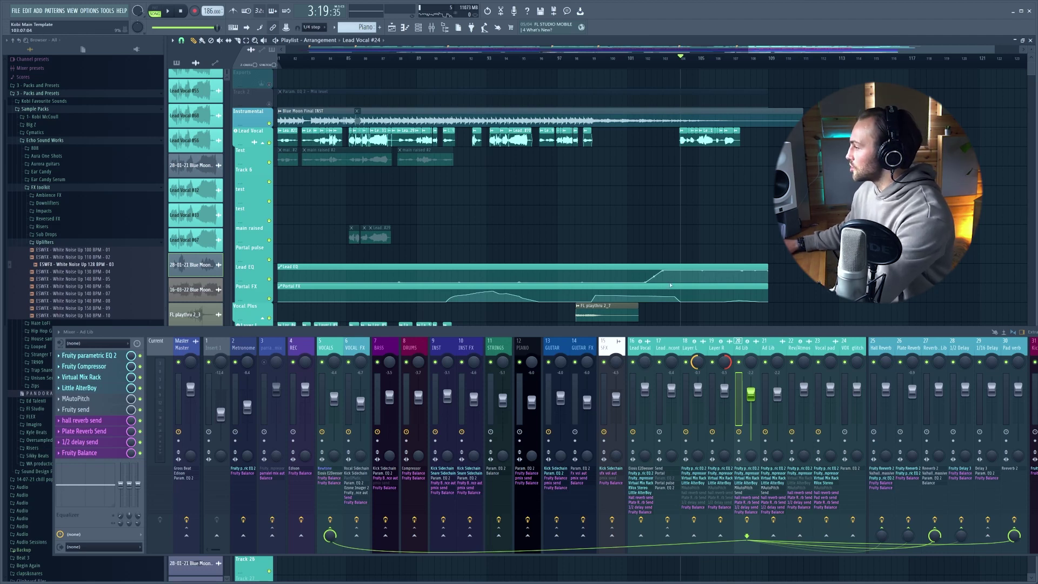
pyautogui.click(664, 353)
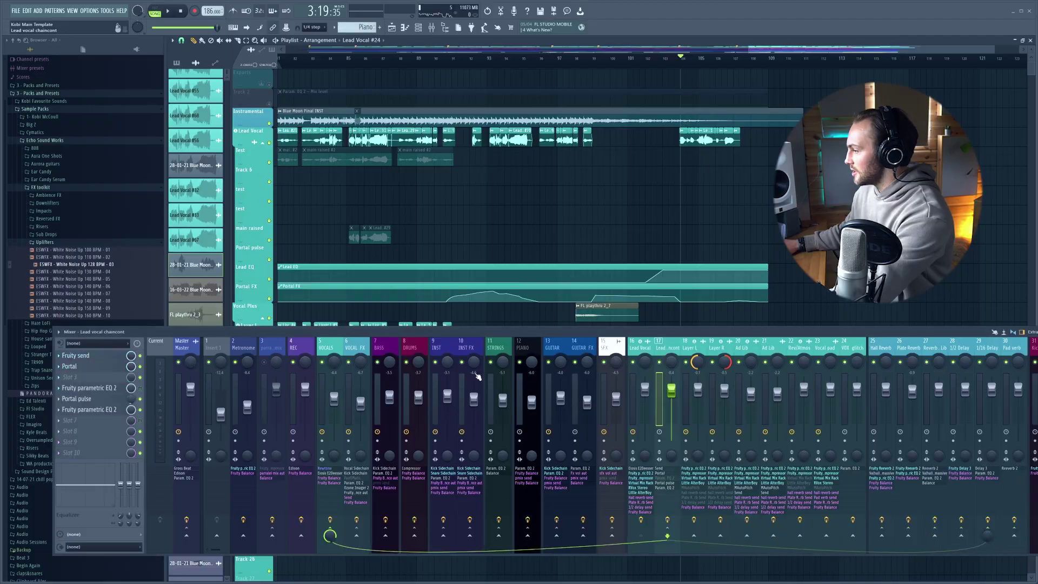
pyautogui.click(88, 388)
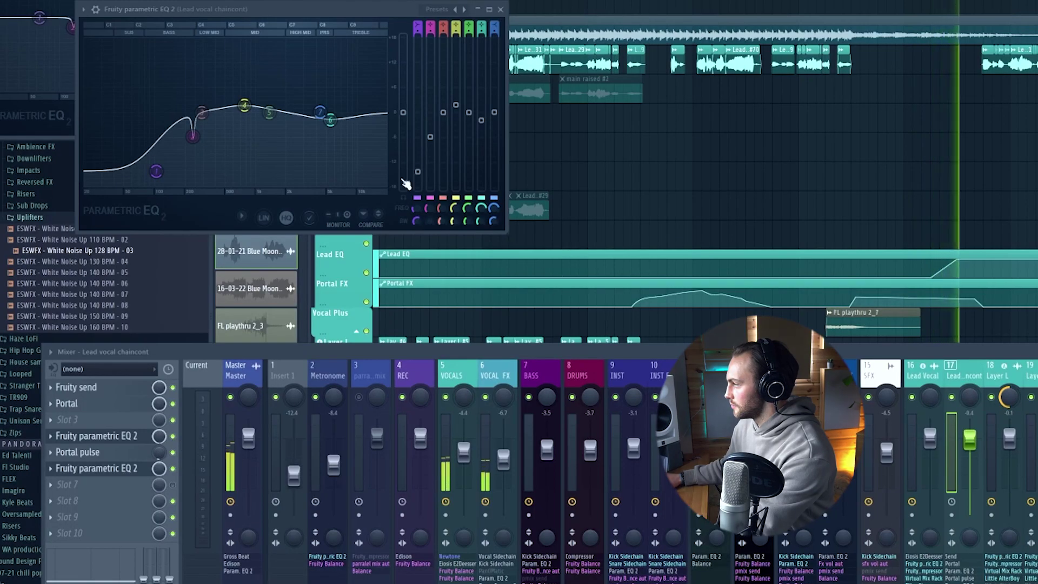